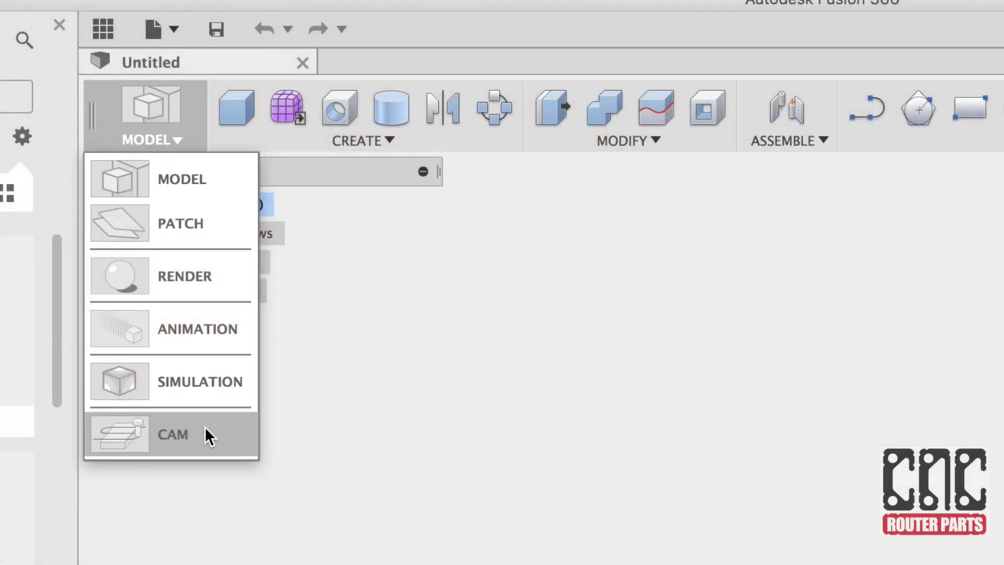
Switch to the CAM workspace and open the guitar body's Top.BackSide setup for editing
{"action": "left_click", "coordinate": [205, 434]}
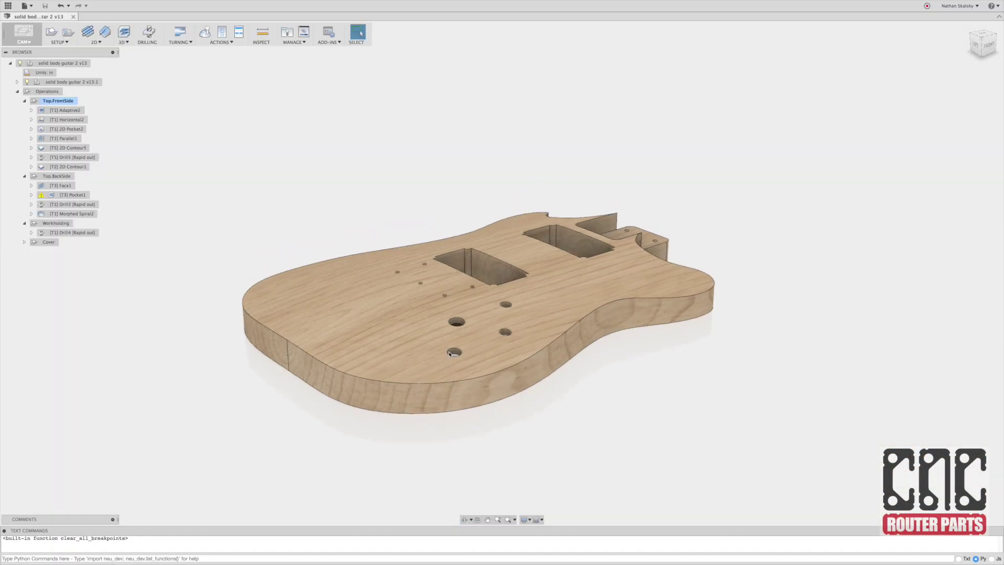
{"action": "middle_click_drag", "start_coordinate": [473, 363], "coordinate": [472, 322], "text": "shift"}
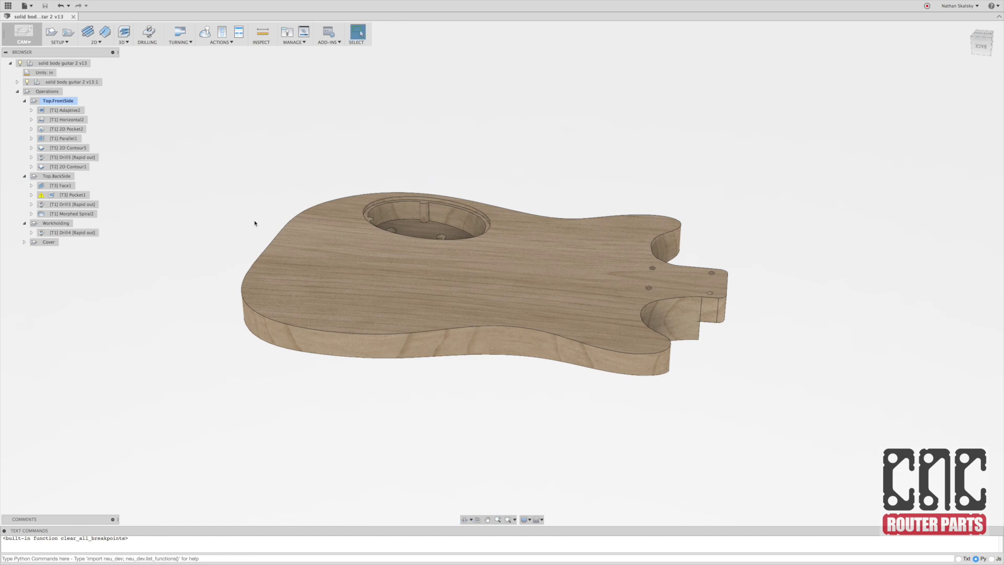
{"action": "left_click", "coordinate": [54, 178]}
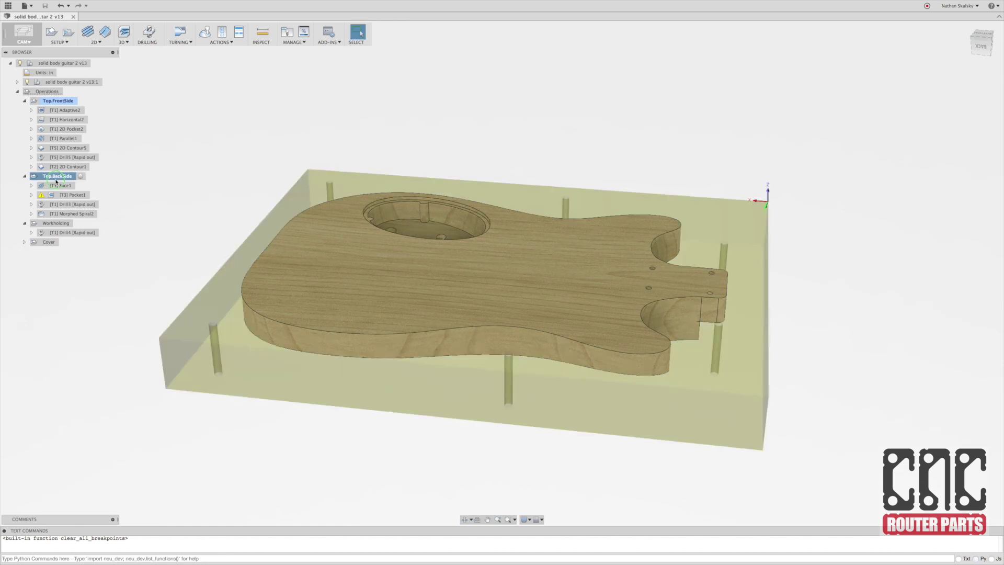
{"action": "right_click", "coordinate": [56, 181]}
{"action": "left_click", "coordinate": [65, 187]}
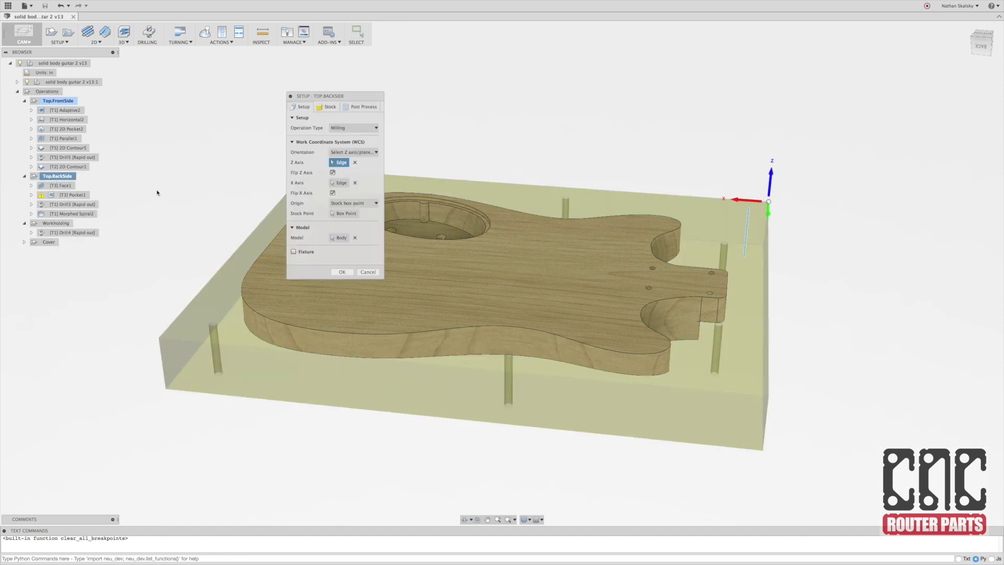
Examine which body and Z-axis edge the Top.BackSide setup uses for its model and orientation
{"action": "left_click", "coordinate": [339, 238]}
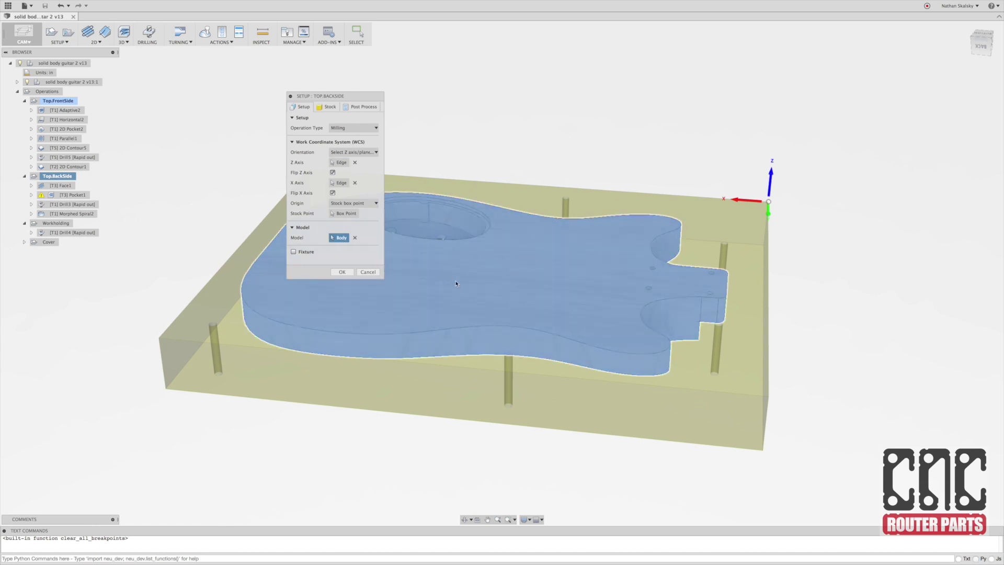
{"action": "left_click", "coordinate": [396, 244]}
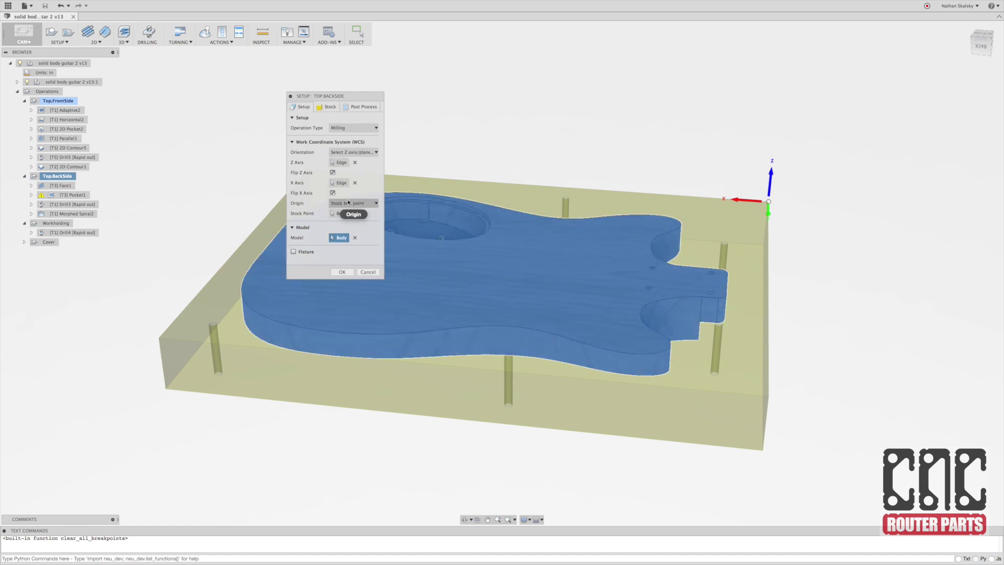
{"action": "left_click", "coordinate": [340, 163]}
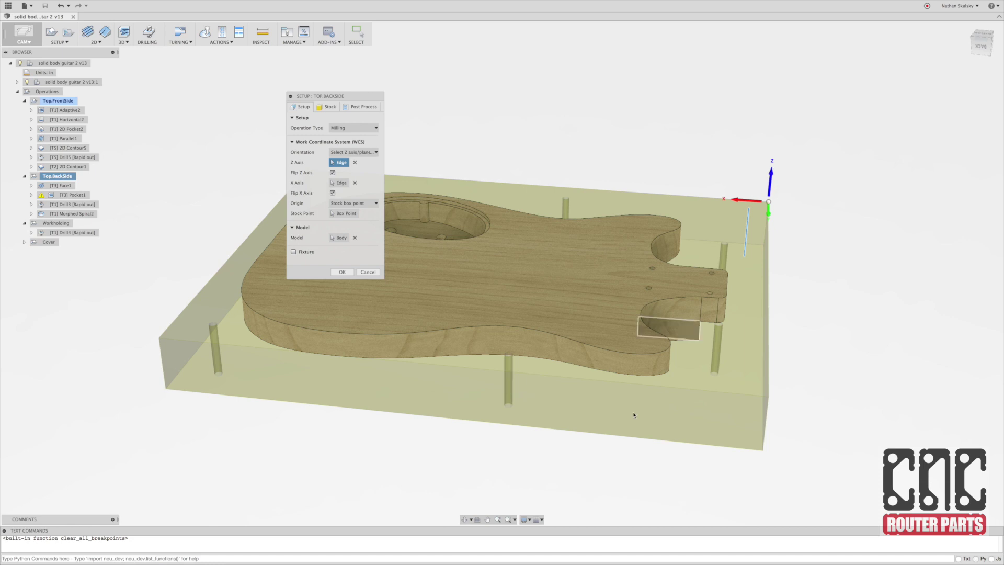
{"action": "middle_click_drag", "start_coordinate": [576, 465], "coordinate": [366, 345], "text": "shift"}
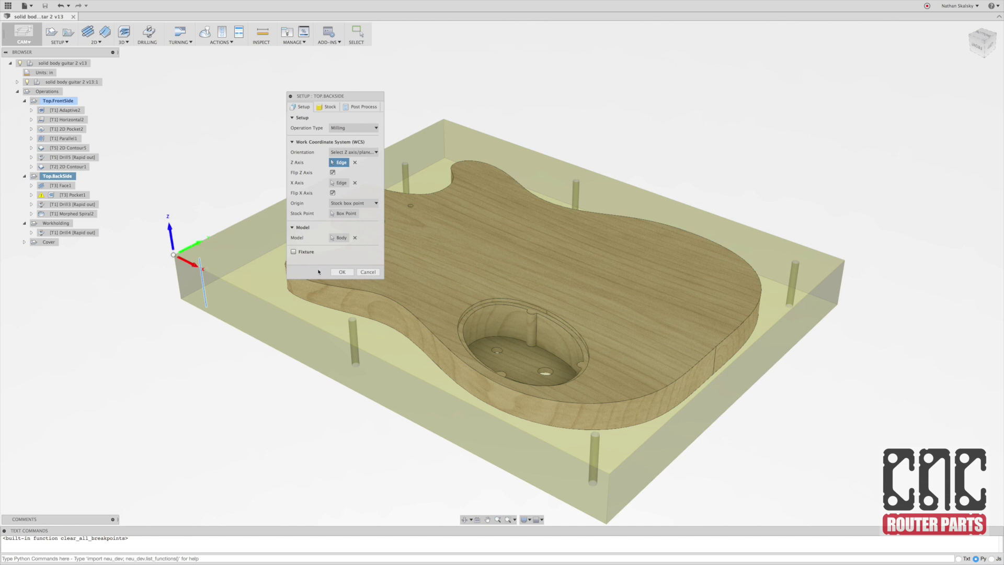
Examine the setup's stock solid, locate the bounding volume body among the component's bodies, and close the setup
{"action": "left_click", "coordinate": [326, 107]}
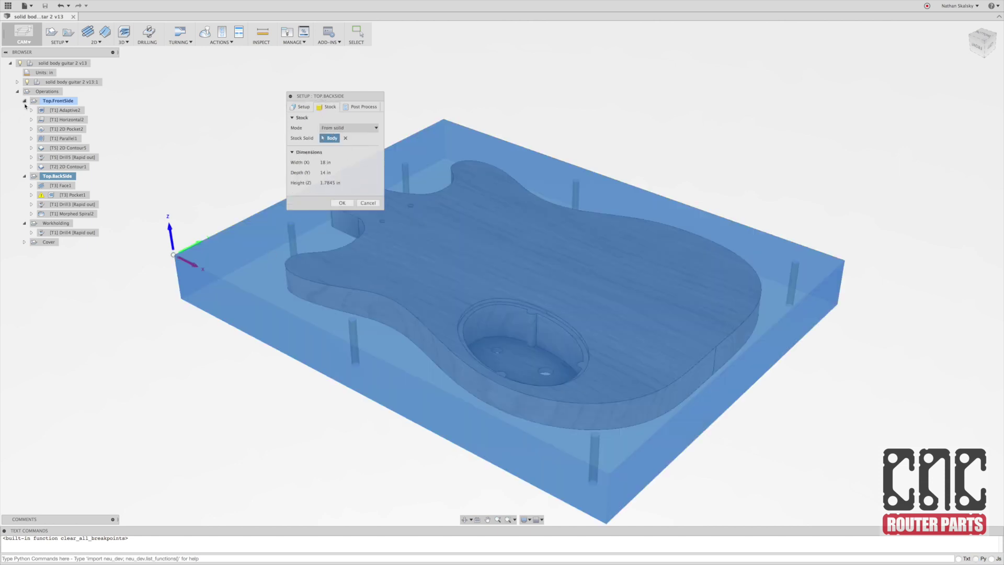
{"action": "left_click", "coordinate": [17, 82]}
{"action": "left_click", "coordinate": [25, 92]}
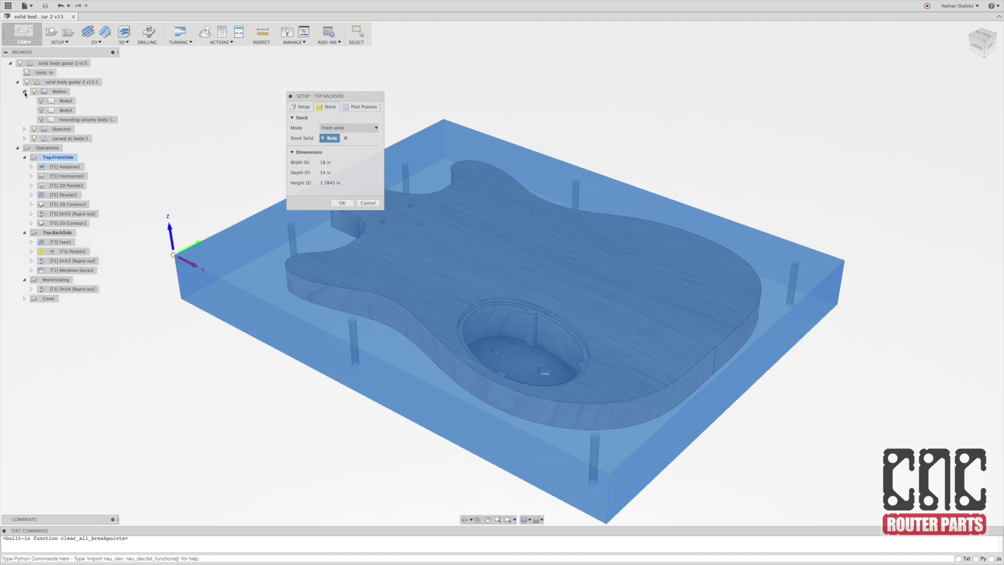
{"action": "left_click", "coordinate": [98, 123]}
{"action": "left_click", "coordinate": [342, 203]}
{"action": "left_click", "coordinate": [17, 82]}
Examine the toolpaths of Face1, Pocket1, Drill3 and Morphed Spiral2 on the guitar's back side
{"action": "left_click", "coordinate": [61, 185]}
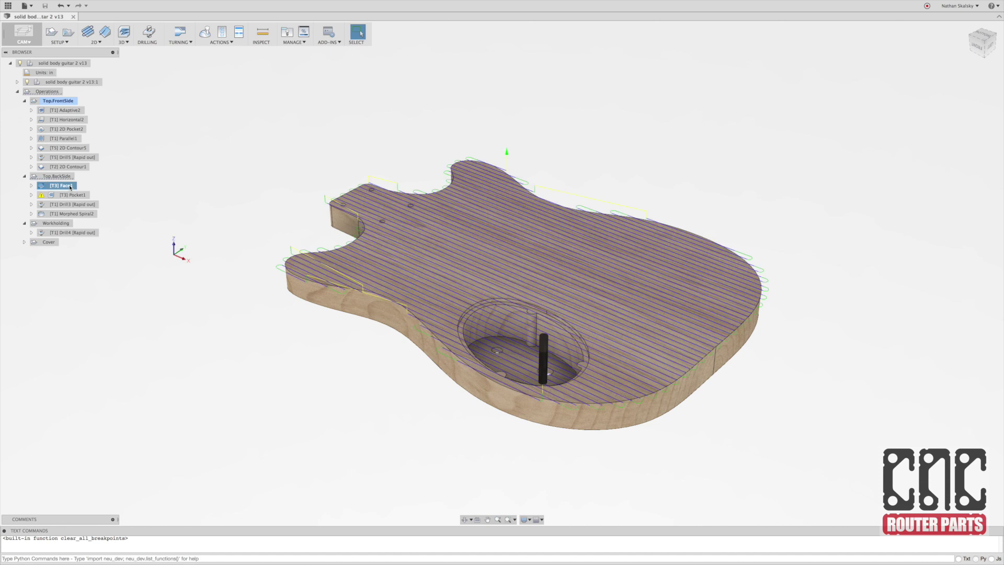
{"action": "left_click", "coordinate": [74, 195]}
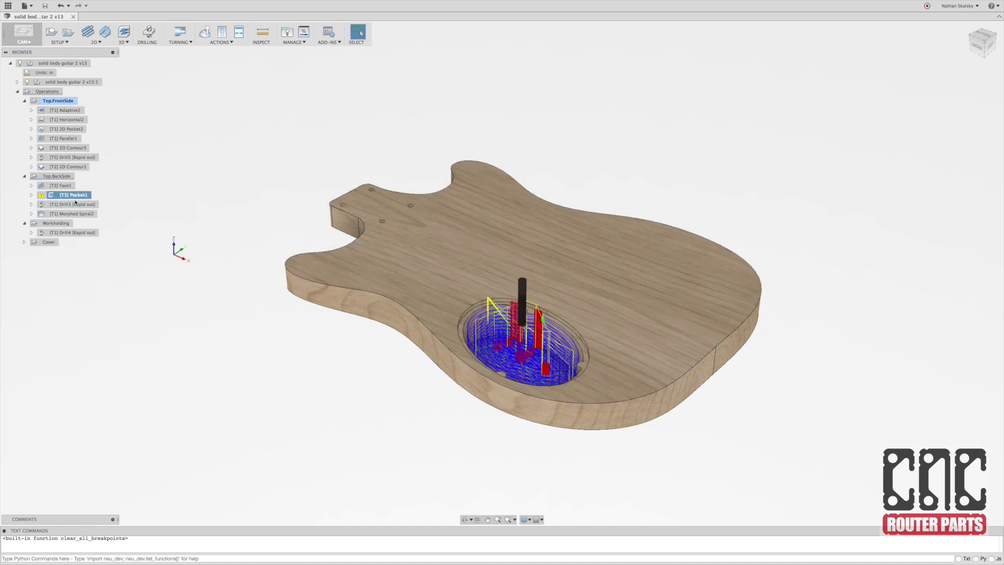
{"action": "left_click", "coordinate": [76, 205]}
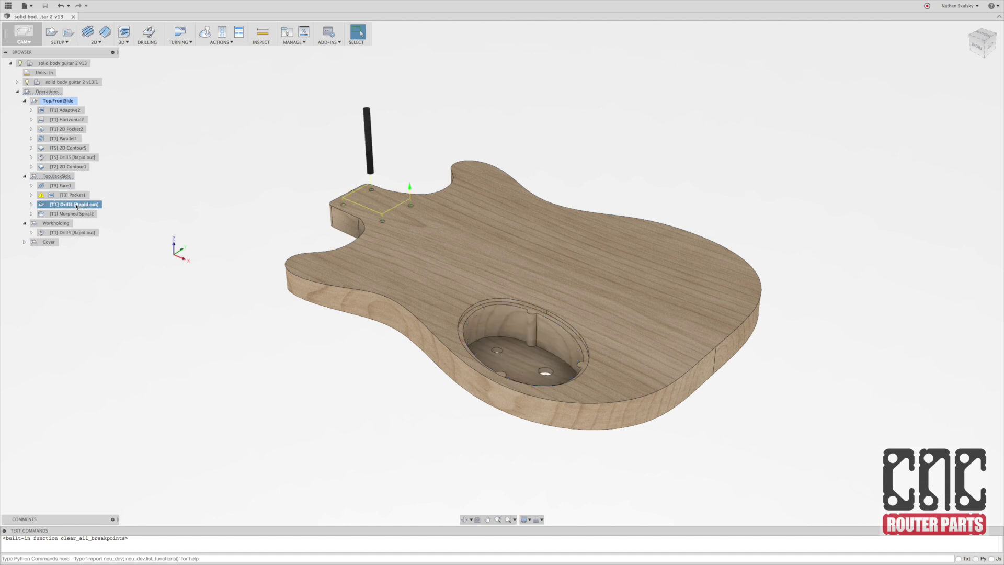
{"action": "middle_click_drag", "start_coordinate": [389, 157], "coordinate": [382, 135], "text": "shift"}
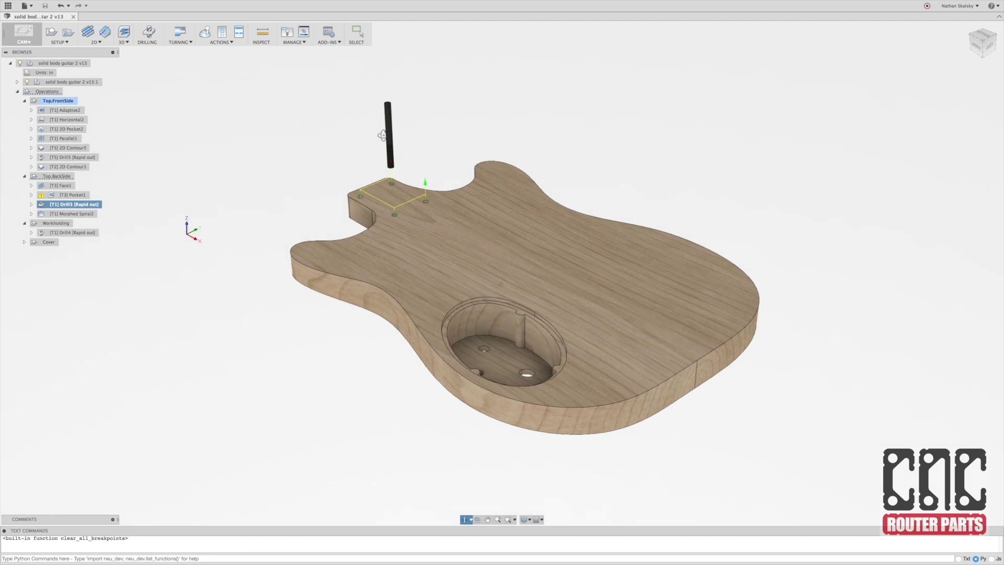
{"action": "left_click", "coordinate": [64, 215]}
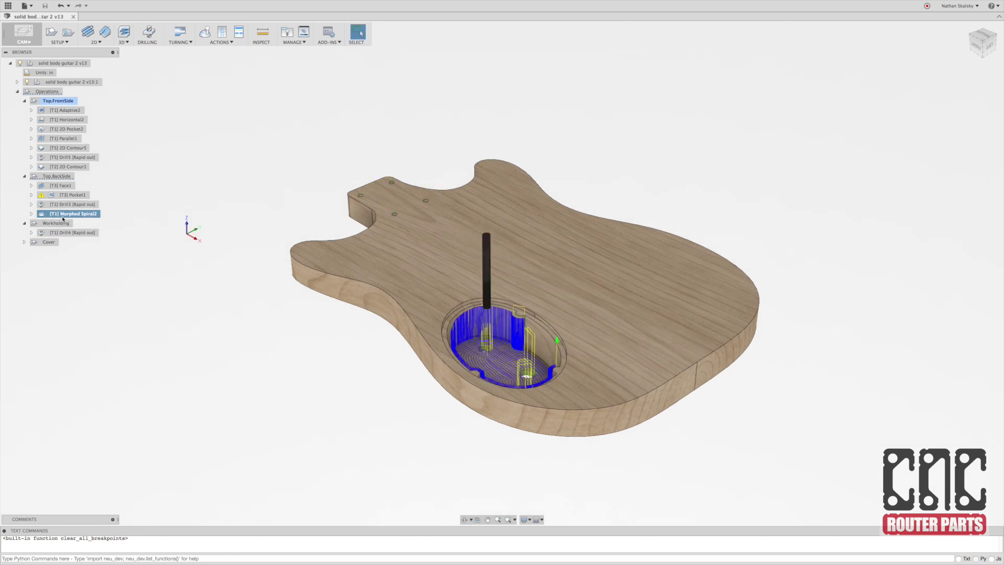
Edit the Face1 operation and assign it tool #1, the 1/4" flat end mill from the document's tool library
{"action": "left_click", "coordinate": [63, 187]}
{"action": "right_click", "coordinate": [64, 187]}
{"action": "left_click", "coordinate": [76, 195]}
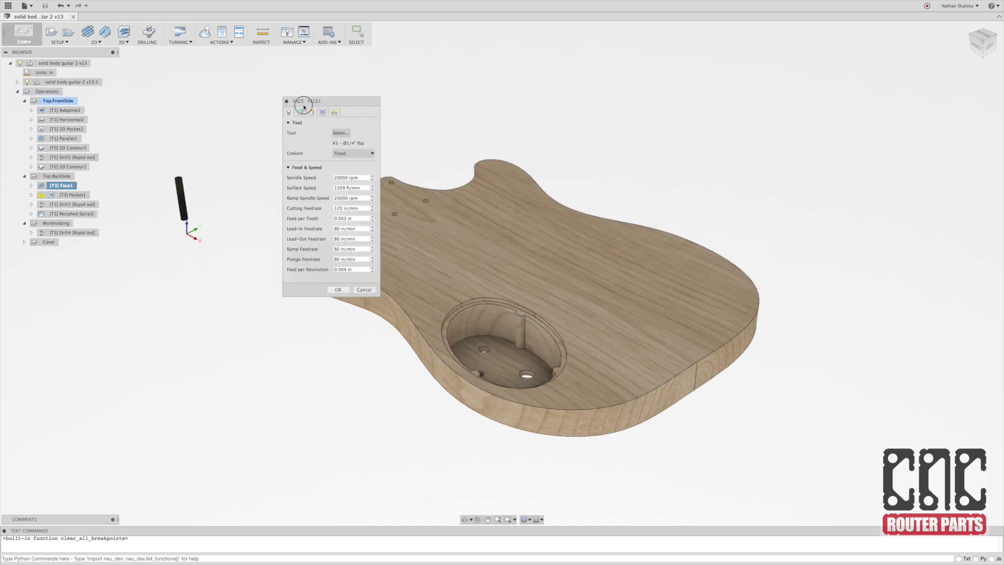
{"action": "left_click_drag", "start_coordinate": [308, 97], "coordinate": [202, 188]}
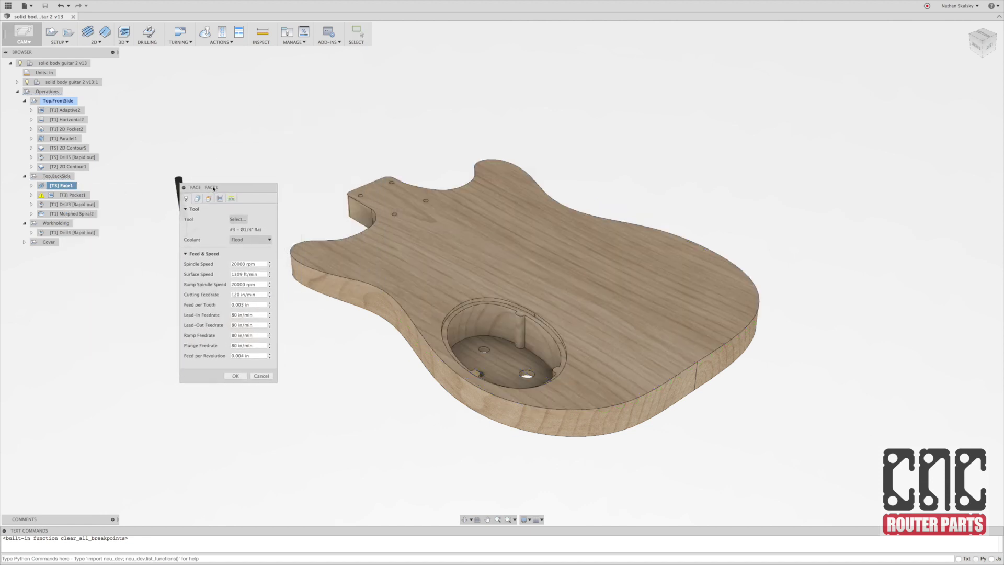
{"action": "left_click", "coordinate": [242, 221]}
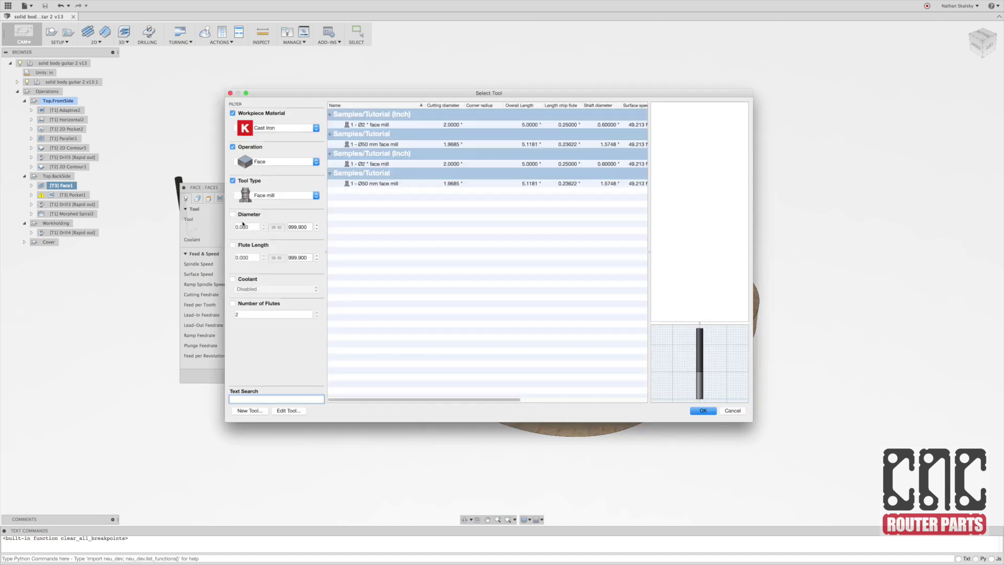
{"action": "left_click", "coordinate": [269, 197]}
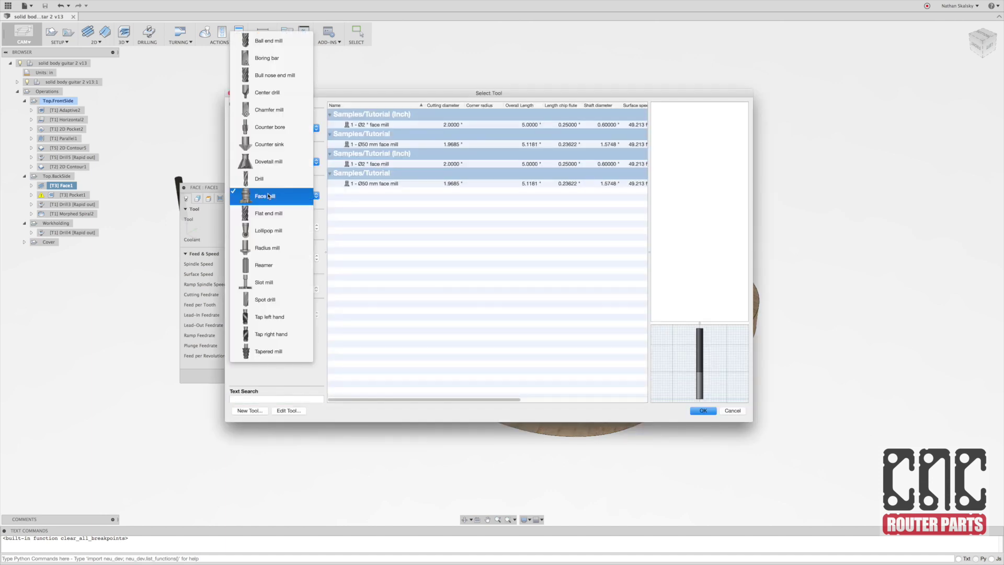
{"action": "left_click", "coordinate": [269, 213]}
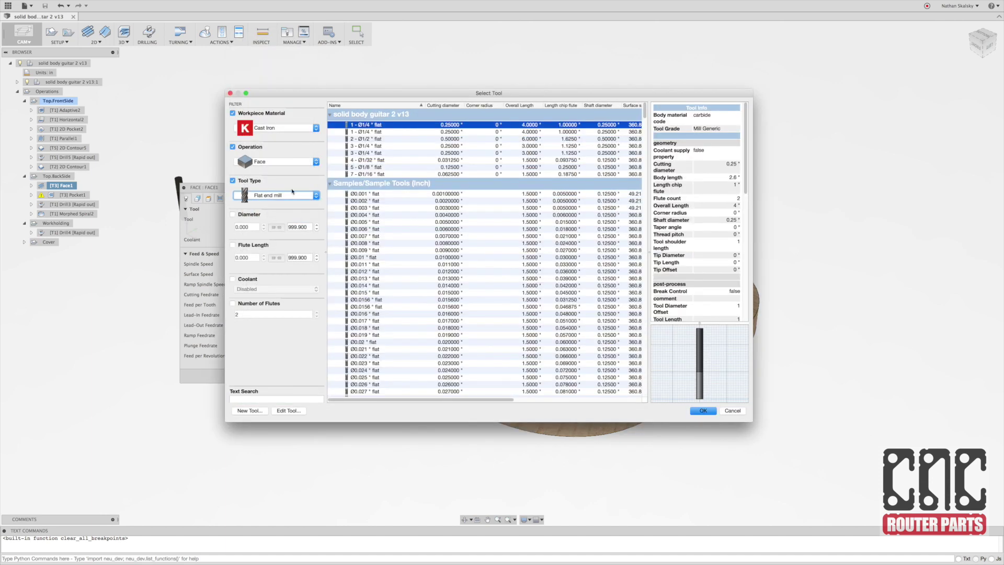
{"action": "double_click", "coordinate": [353, 128]}
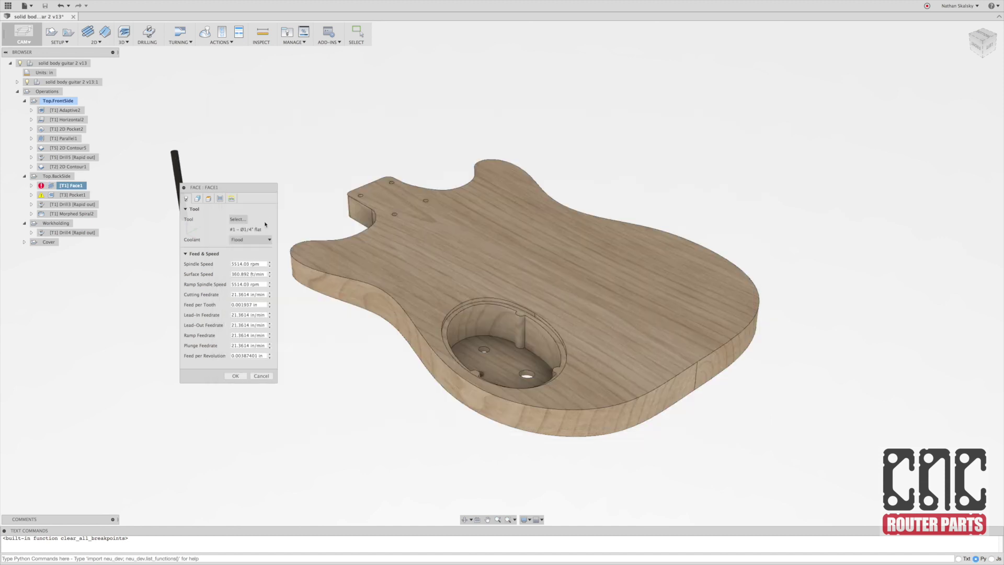
Check Face1's stock contour selection and set its spindle speed to 24000 rpm
{"action": "left_click", "coordinate": [199, 198]}
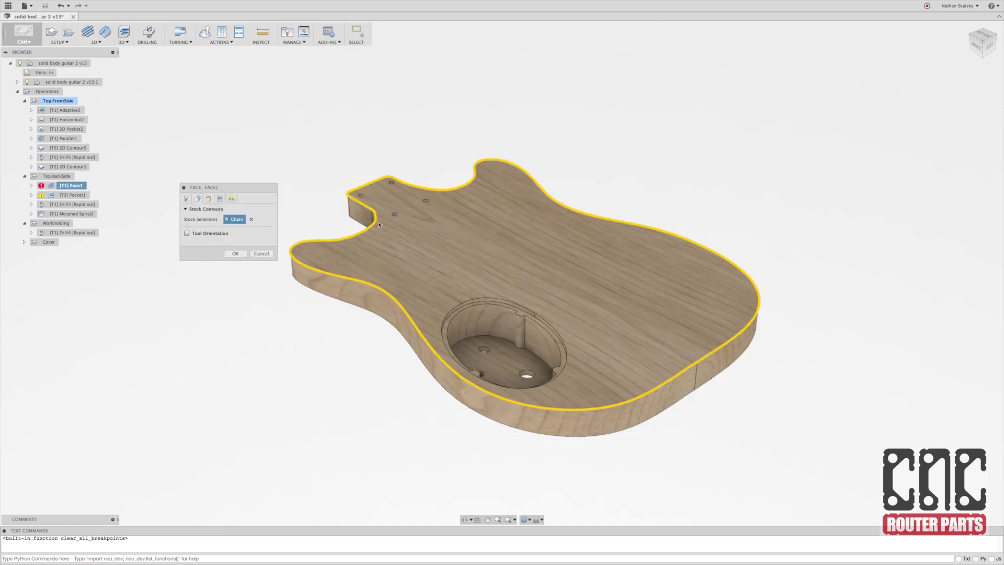
{"action": "left_click", "coordinate": [186, 199]}
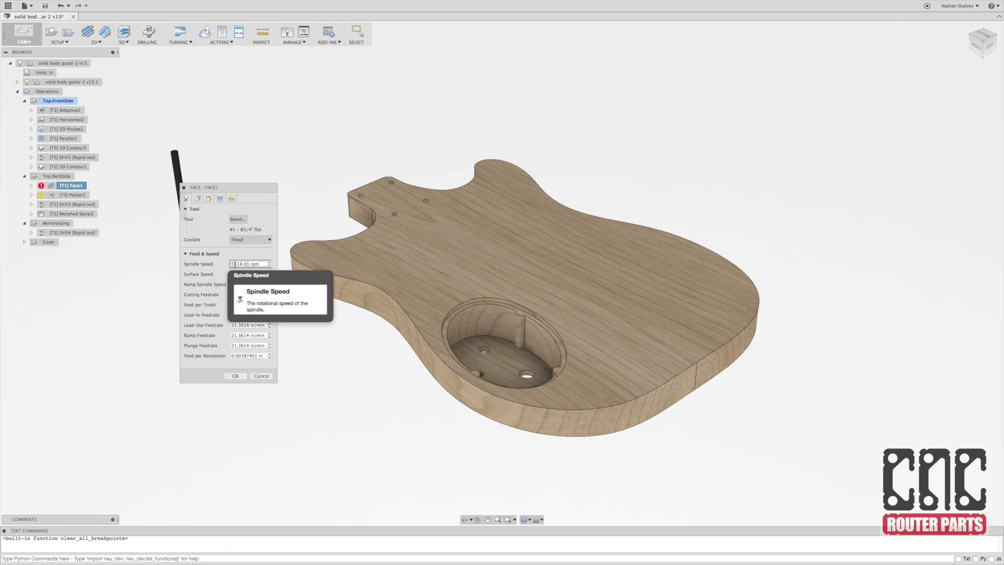
{"action": "double_click", "coordinate": [251, 264]}
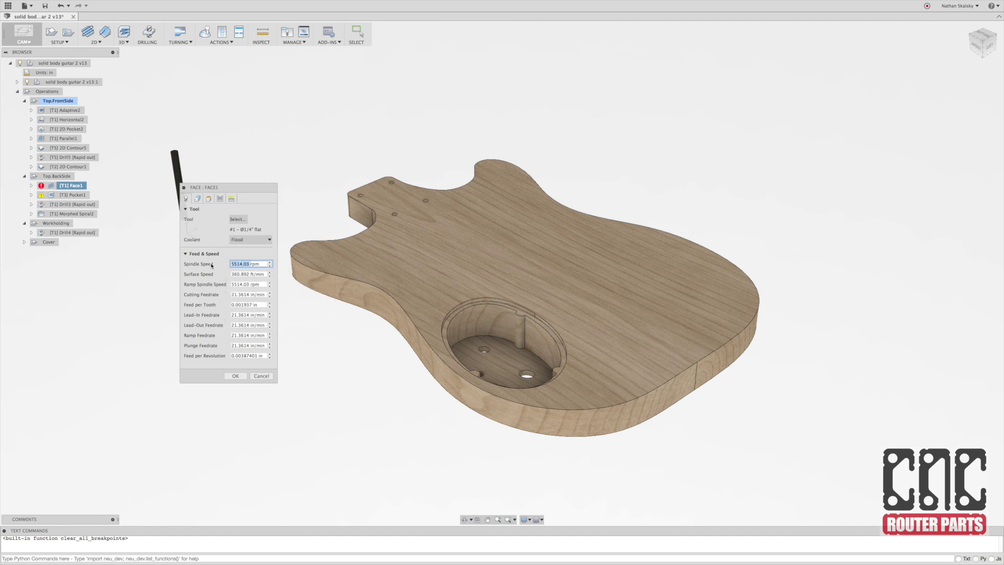
{"action": "type", "text": "24000"}
{"action": "key", "text": "Tab"}
{"action": "key", "text": "Tab"}
{"action": "key", "text": "Tab"}
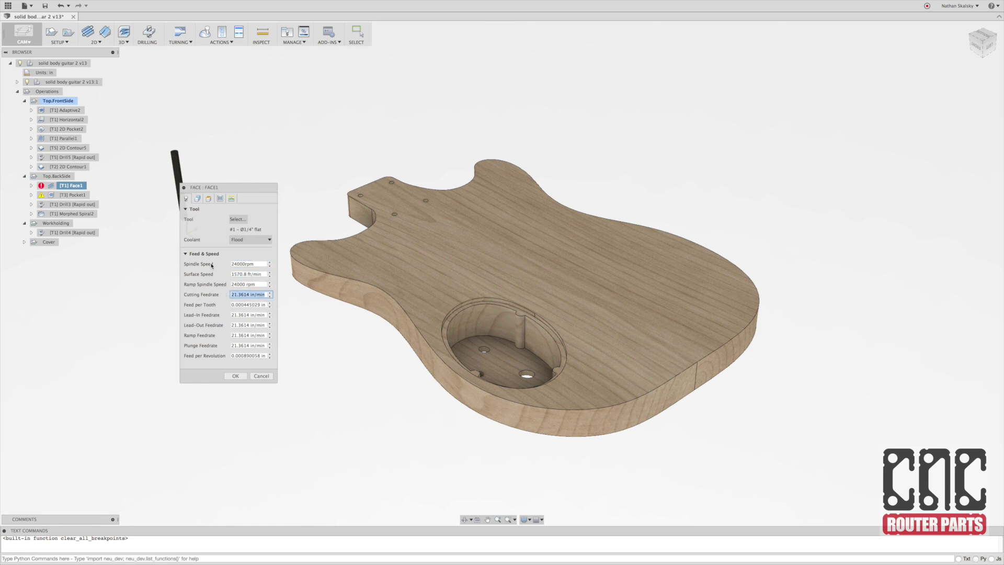
Set Face1's cutting feedrate to 120 in/min and its lead-in, lead-out, ramp and plunge feedrates to 80 in/min, and apply the changes
{"action": "type", "text": "120"}
{"action": "key", "text": "Tab"}
{"action": "key", "text": "Tab"}
{"action": "type", "text": "80"}
{"action": "key", "text": "Tab"}
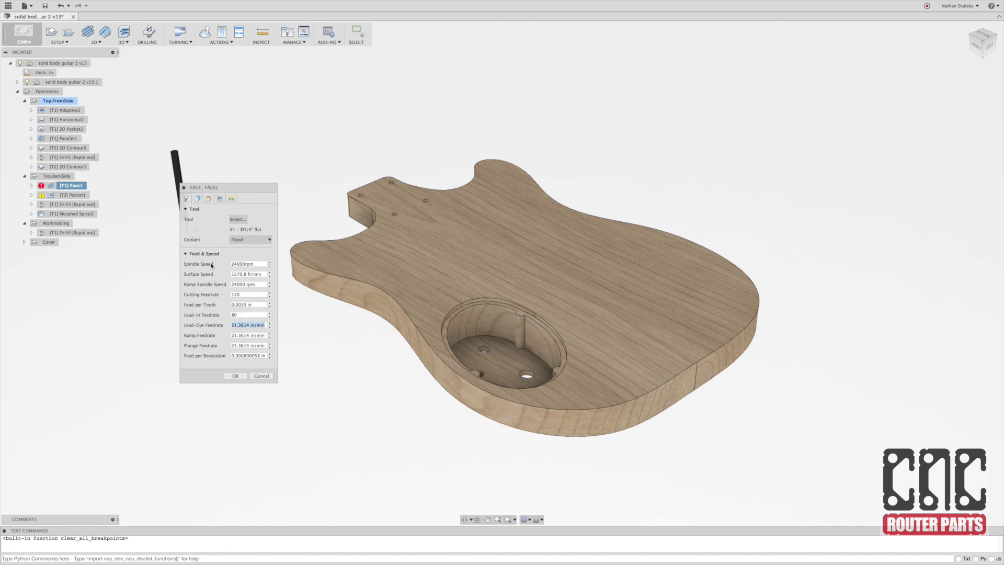
{"action": "type", "text": "80"}
{"action": "key", "text": "Tab"}
{"action": "type", "text": "8"}
{"action": "key", "text": "Tab"}
{"action": "type", "text": "20"}
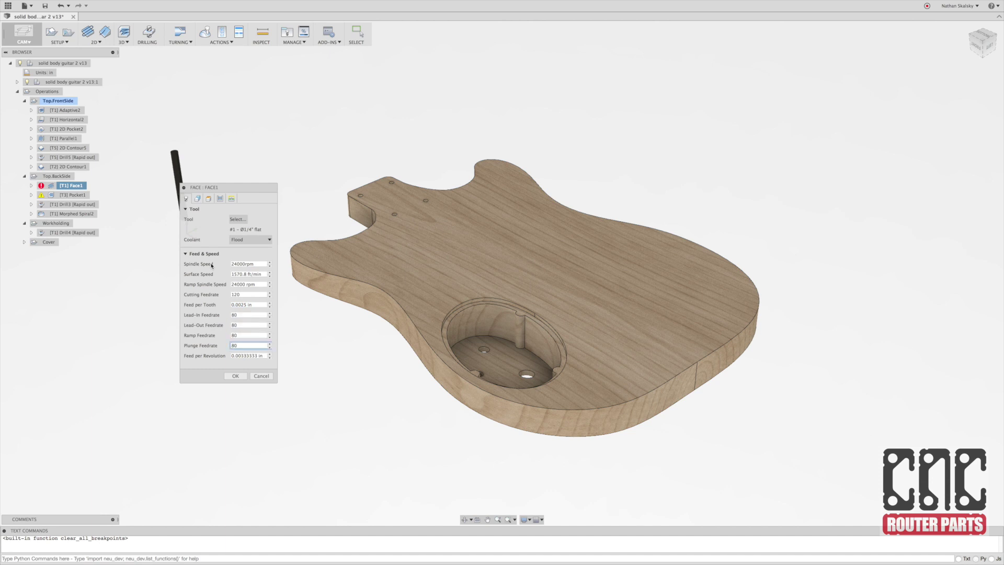
{"action": "key", "text": "Return"}
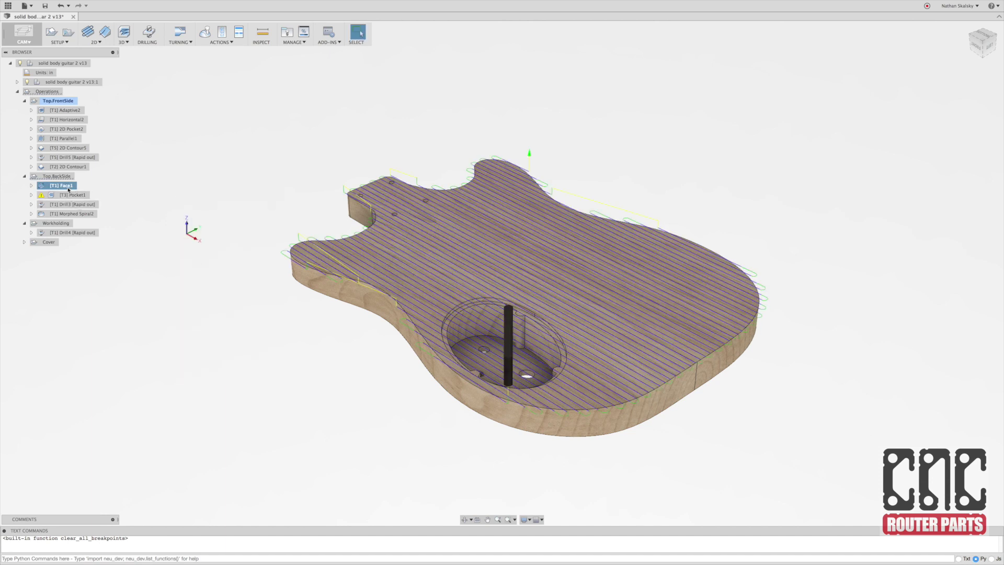
Reopen Face1 and examine its passes settings, especially the stepover, closing it without changes
{"action": "right_click", "coordinate": [68, 187]}
{"action": "left_click", "coordinate": [75, 191]}
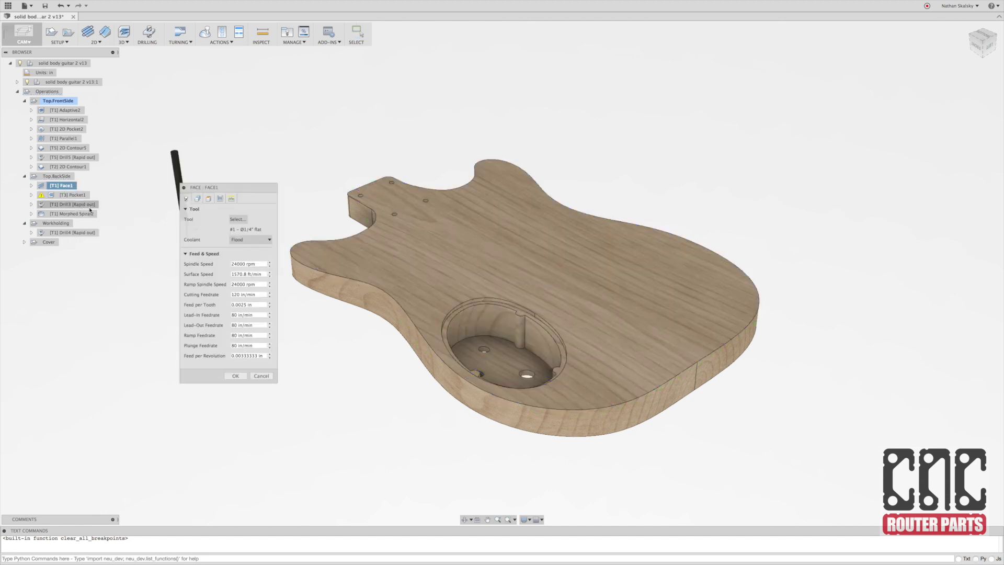
{"action": "left_click", "coordinate": [220, 199]}
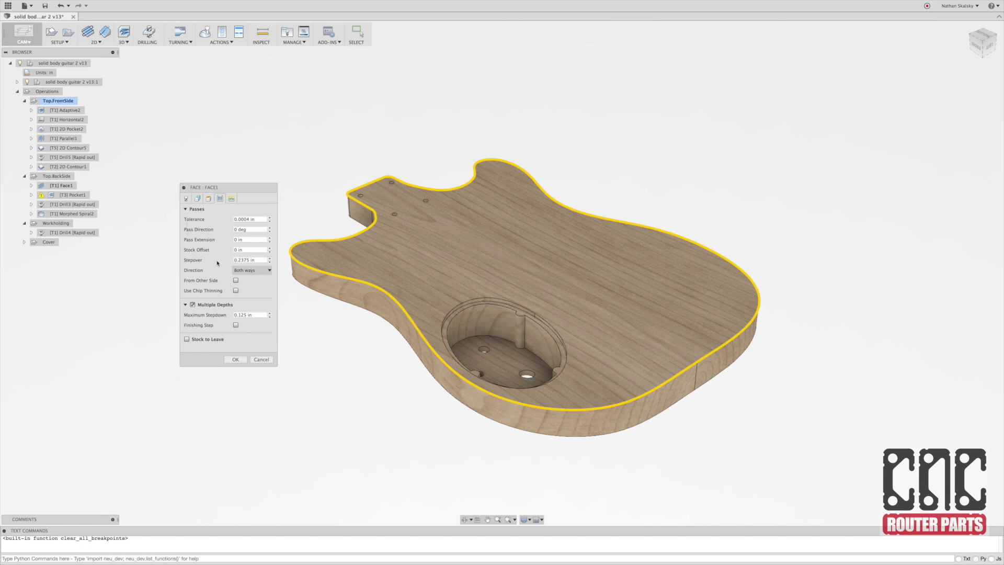
{"action": "mouse_move", "coordinate": [239, 260]}
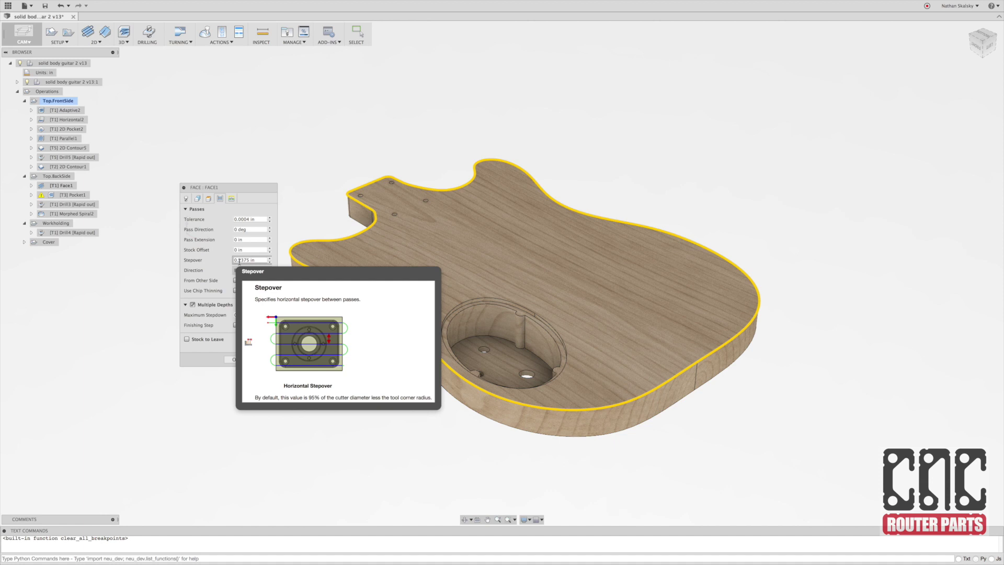
{"action": "left_click", "coordinate": [246, 260]}
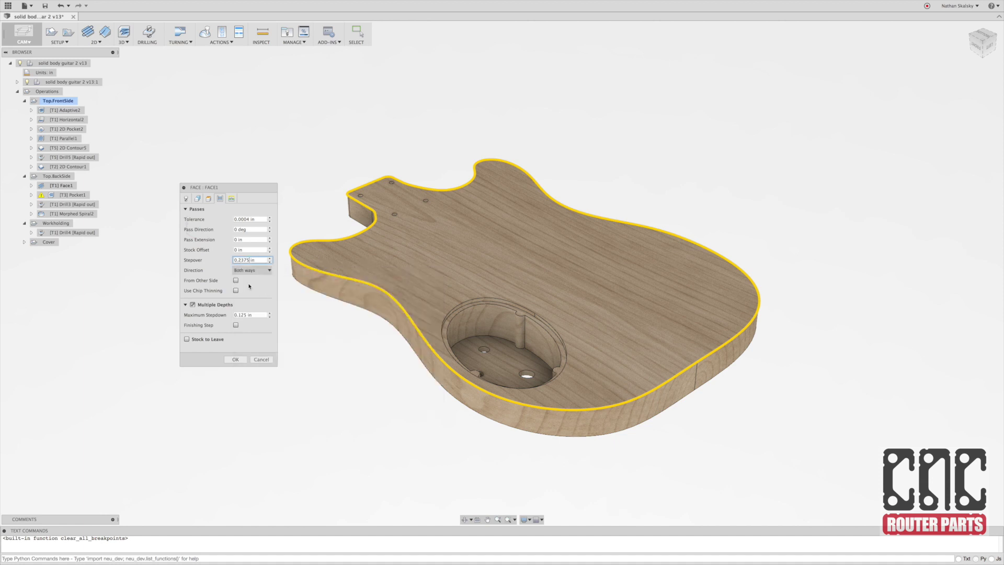
{"action": "left_click", "coordinate": [264, 361]}
Calculate the machining time of the Face1 operation and examine the estimate
{"action": "right_click", "coordinate": [62, 186]}
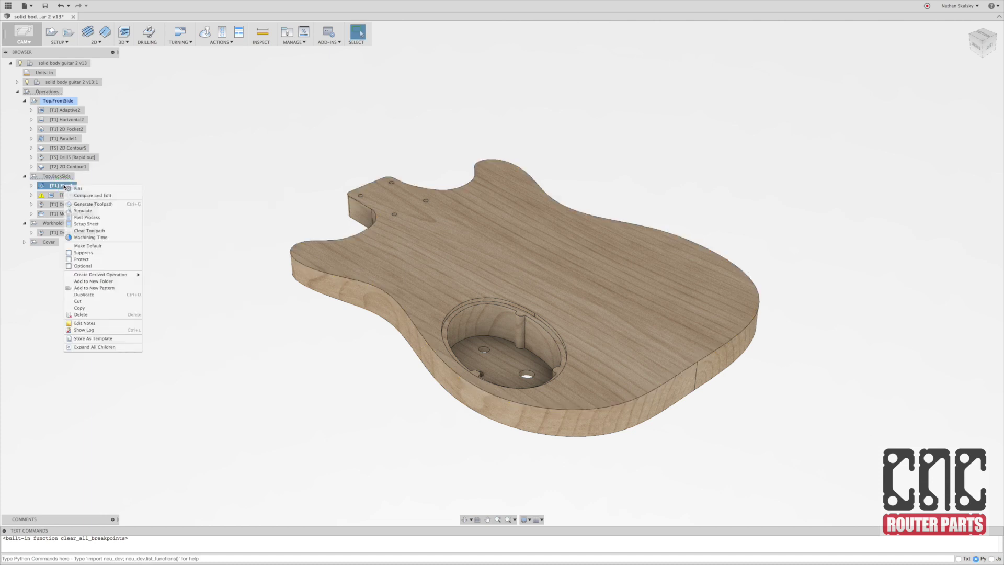
{"action": "left_click", "coordinate": [88, 238]}
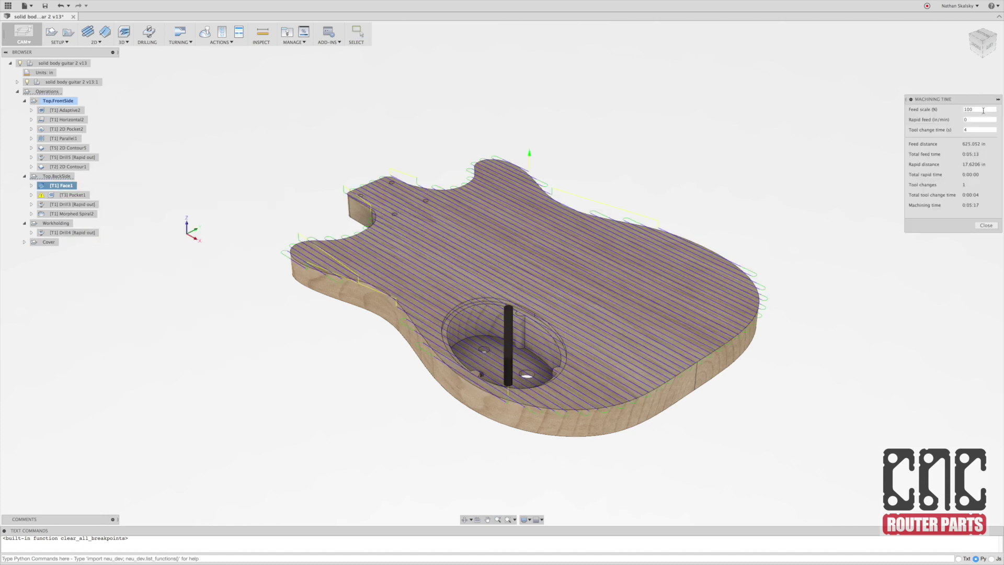
{"action": "left_click_drag", "start_coordinate": [980, 99], "coordinate": [273, 221]}
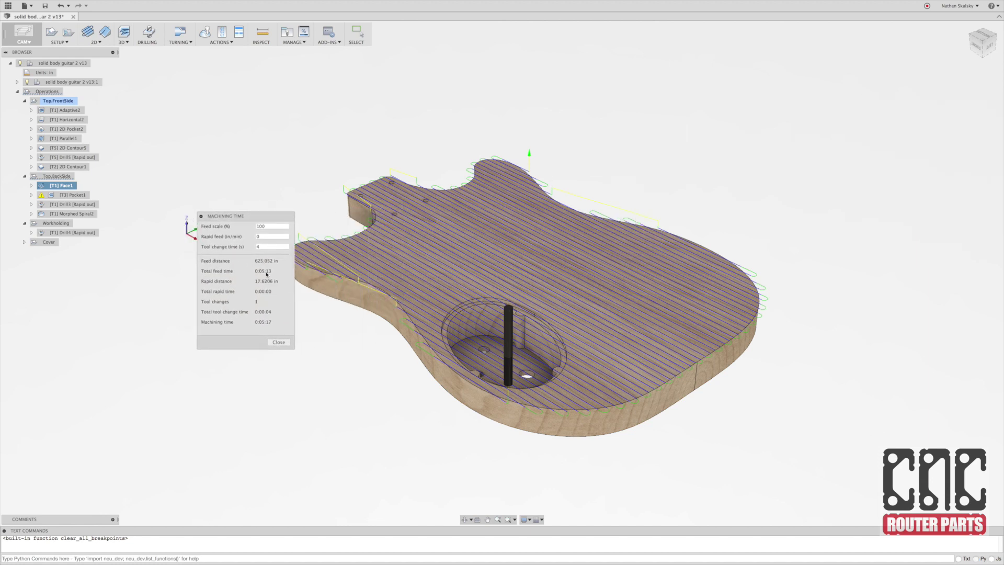
Set Face1's stepover to 0.2 in and apply the change to regenerate its toolpath
{"action": "left_click", "coordinate": [279, 342]}
{"action": "right_click", "coordinate": [73, 187]}
{"action": "left_click", "coordinate": [85, 189]}
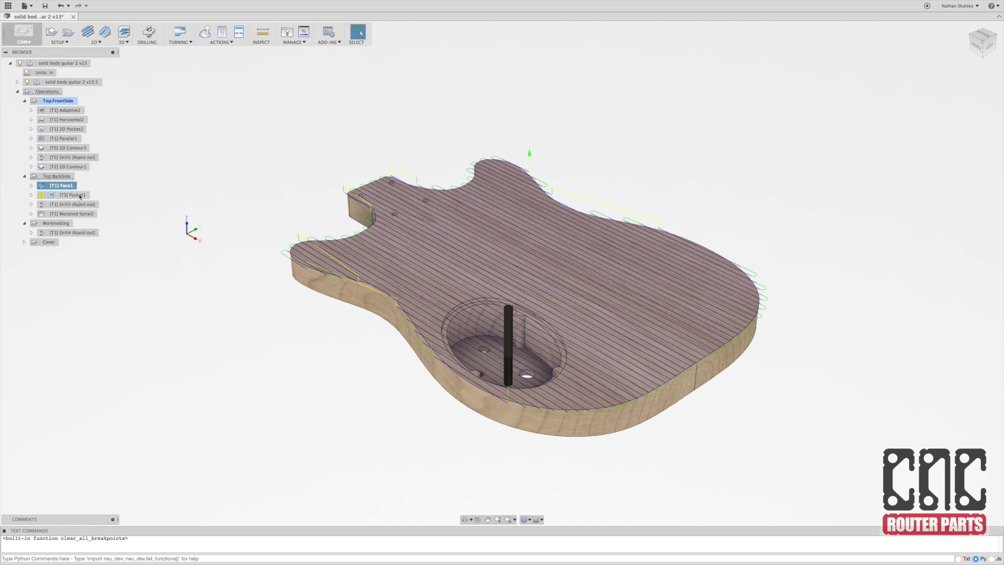
{"action": "left_click", "coordinate": [220, 199]}
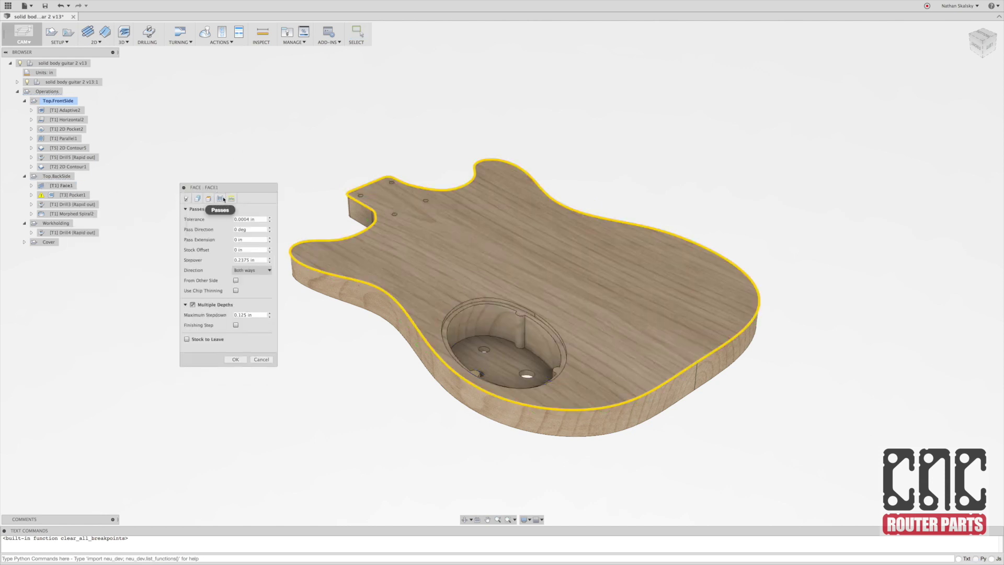
{"action": "left_click", "coordinate": [240, 260]}
{"action": "key", "text": "Delete"}
{"action": "key", "text": "Delete"}
{"action": "key", "text": "Delete"}
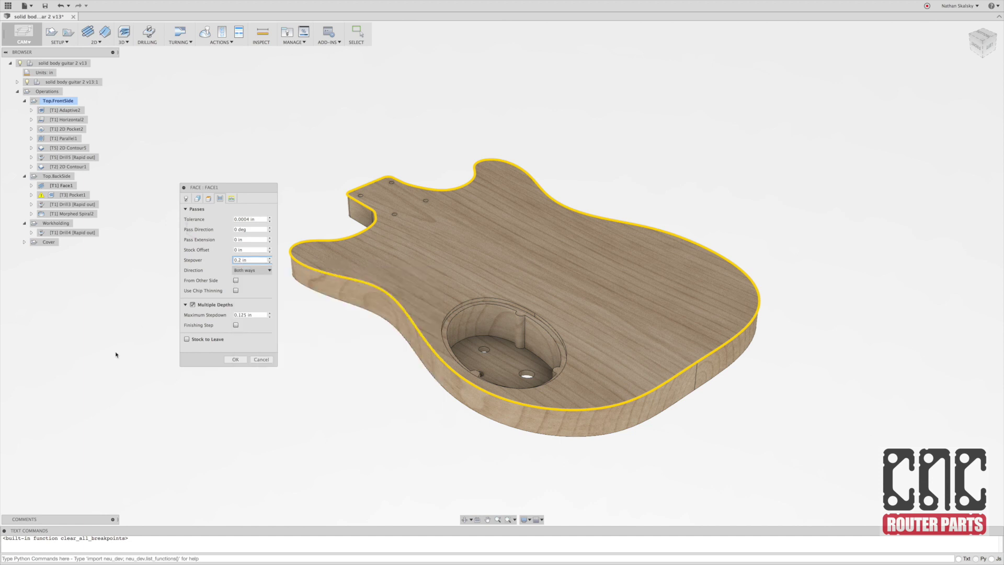
{"action": "left_click", "coordinate": [235, 359]}
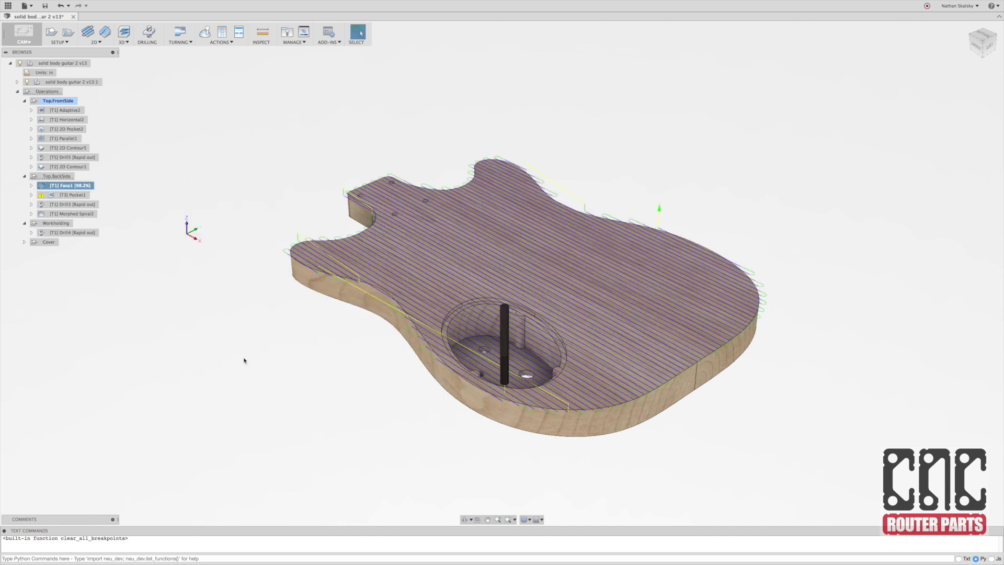
Recalculate Face1's machining time with the new stepover and examine the estimate
{"action": "right_click", "coordinate": [73, 190]}
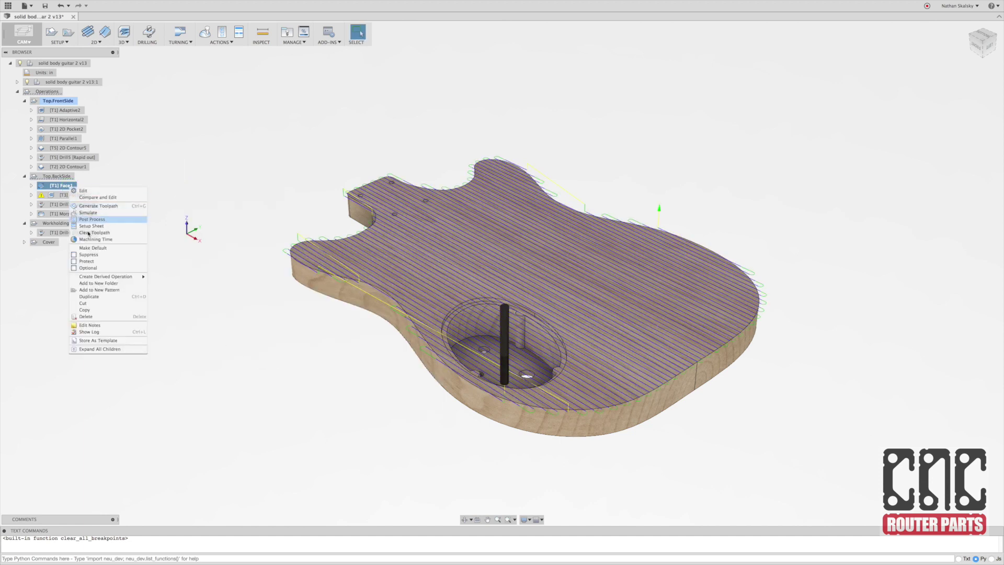
{"action": "left_click", "coordinate": [89, 242]}
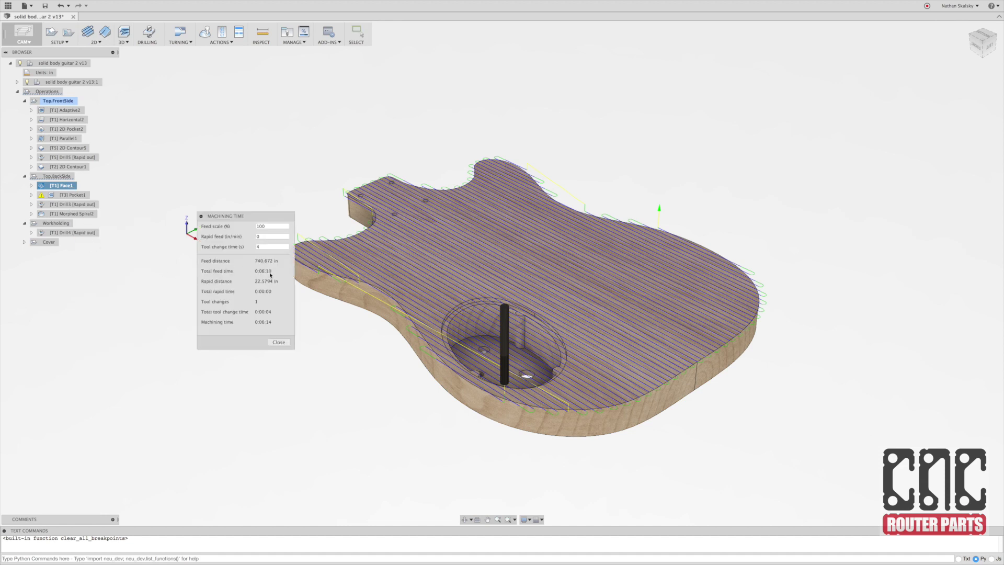
{"action": "left_click", "coordinate": [279, 342]}
Inspect Pocket1's toolpath in the control cavity, set its ramp type to Plunge, and apply the change
{"action": "left_click", "coordinate": [63, 195]}
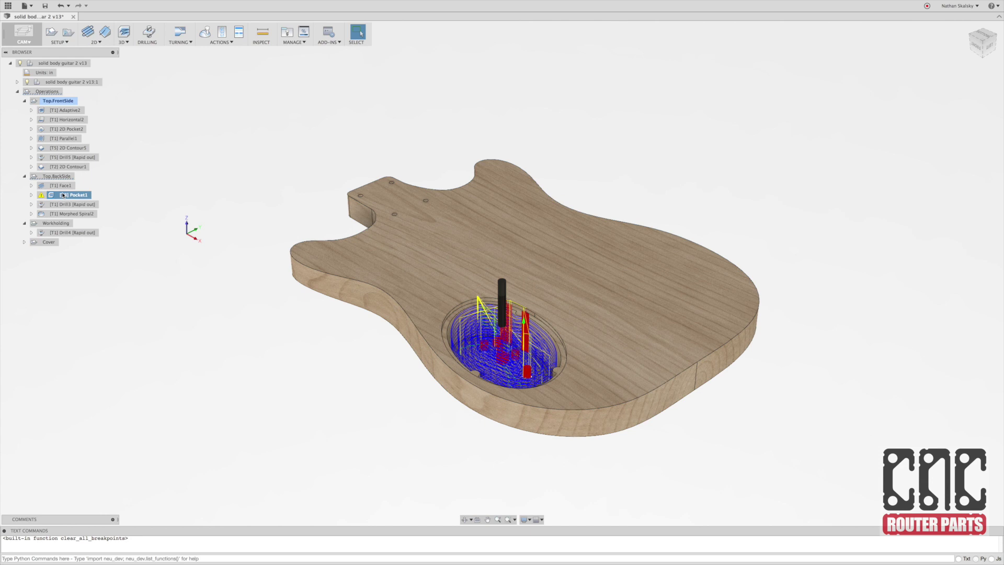
{"action": "scroll", "coordinate": [564, 309], "scroll_direction": "up", "scroll_amount": 10}
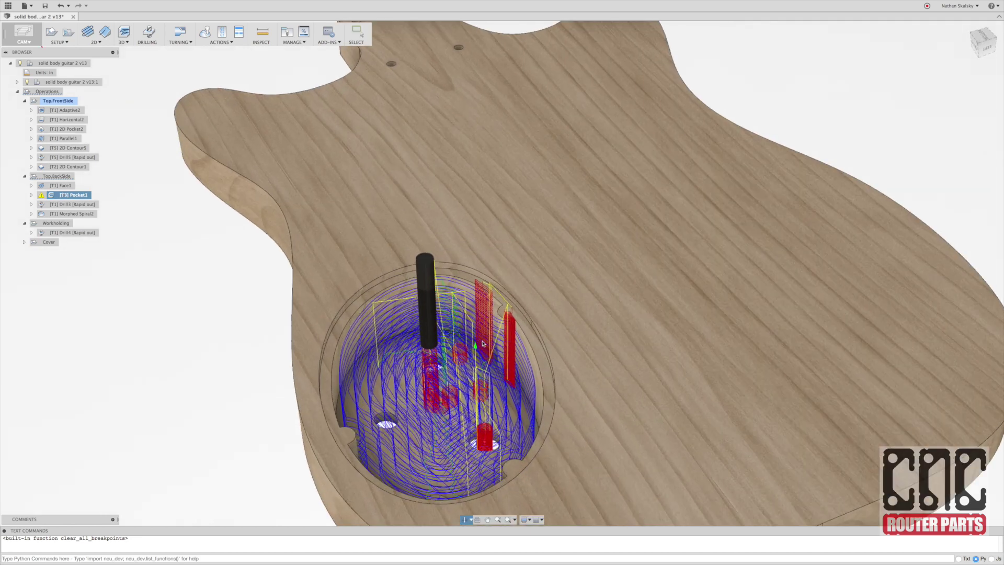
{"action": "scroll", "coordinate": [502, 327], "scroll_direction": "down", "scroll_amount": 10}
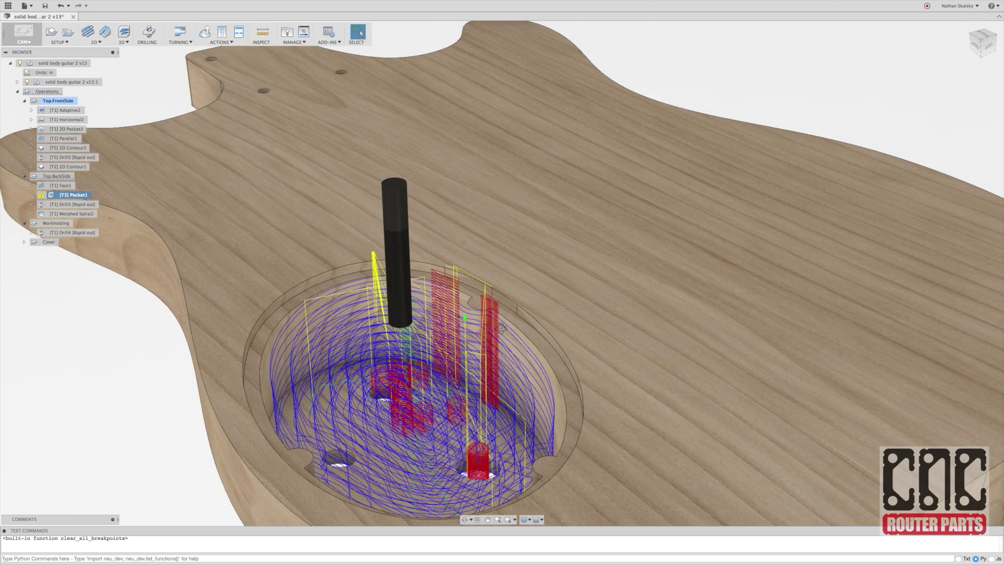
{"action": "middle_click_drag", "start_coordinate": [501, 326], "coordinate": [452, 340], "text": "shift"}
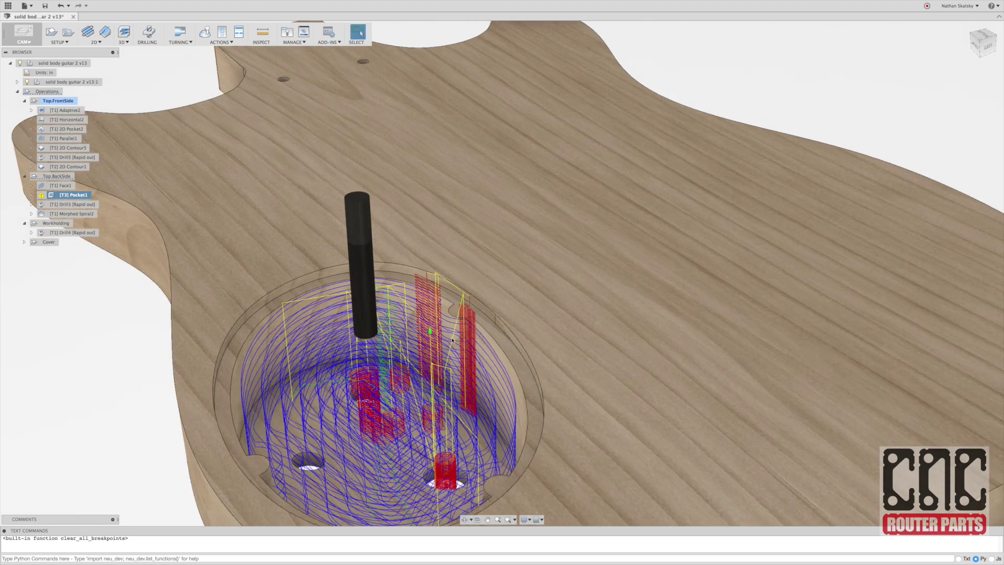
{"action": "right_click", "coordinate": [84, 196]}
{"action": "left_click", "coordinate": [94, 200]}
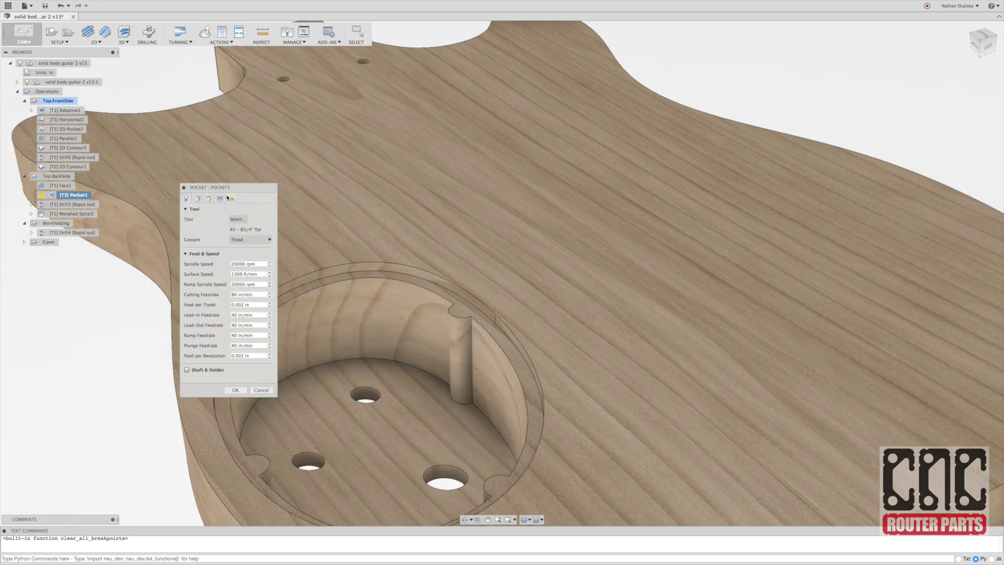
{"action": "left_click", "coordinate": [231, 199]}
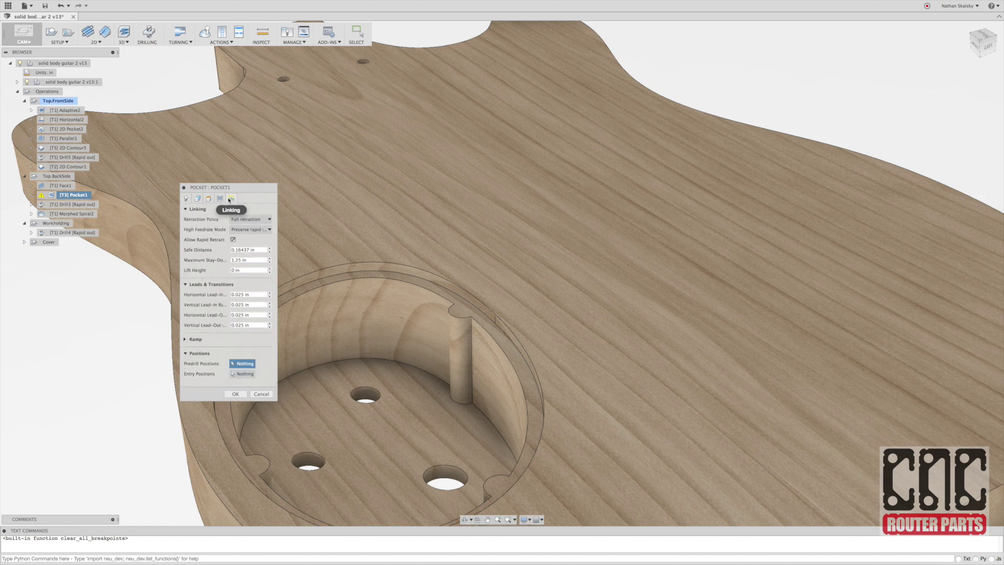
{"action": "left_click", "coordinate": [186, 338]}
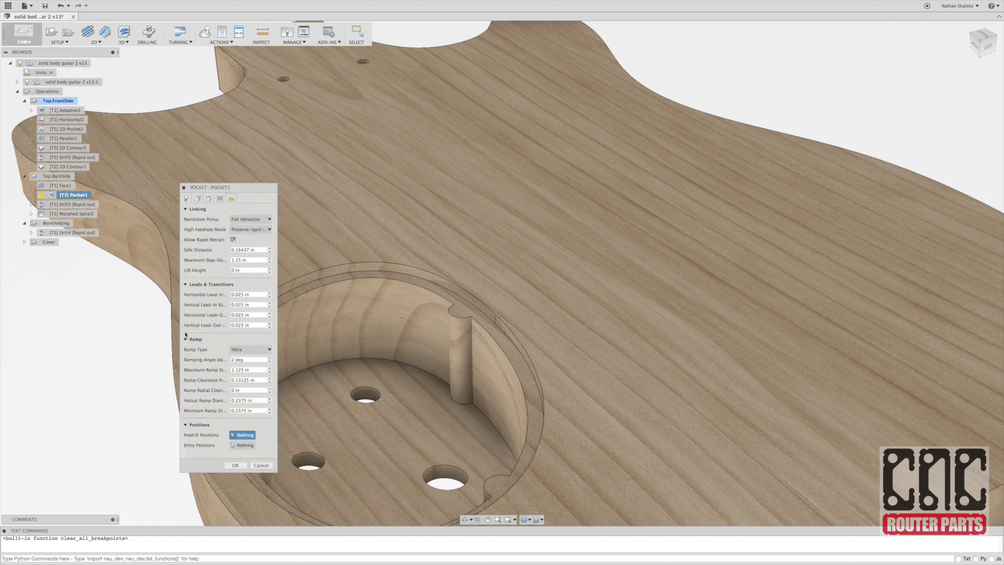
{"action": "left_click", "coordinate": [246, 349]}
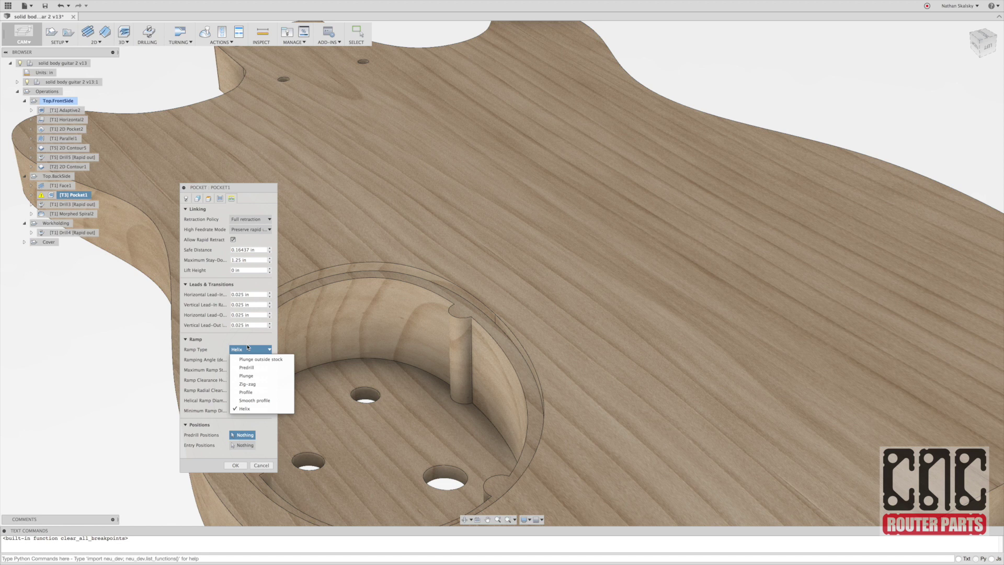
{"action": "left_click", "coordinate": [246, 376]}
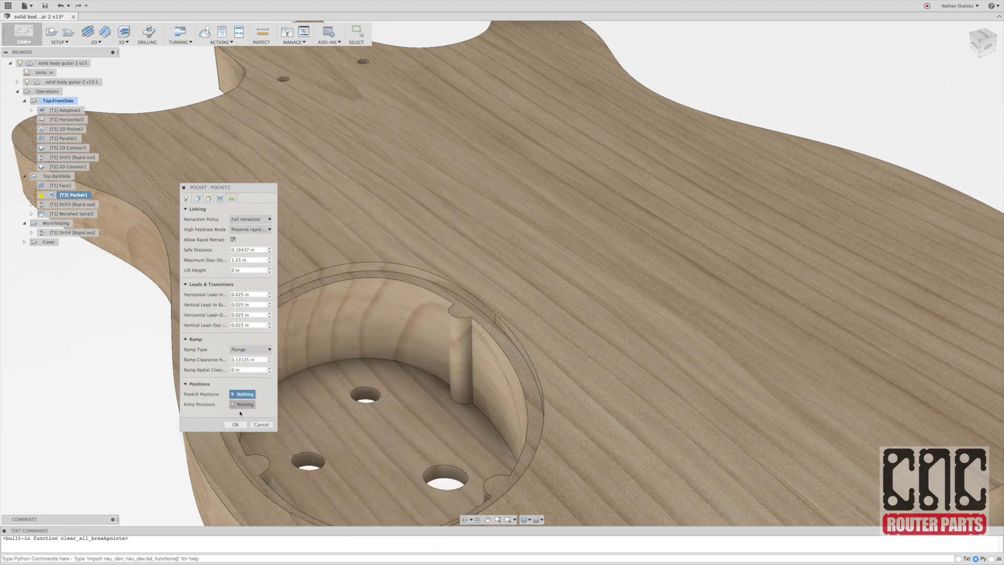
{"action": "left_click", "coordinate": [236, 424]}
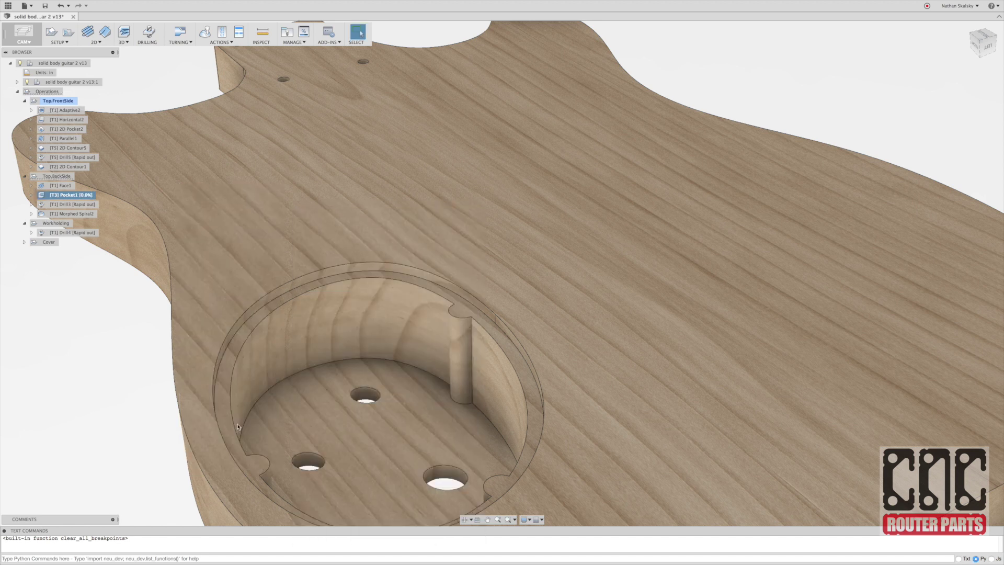
Examine Pocket1's regenerated toolpath and review its tool and feed settings without changing them
{"action": "scroll", "coordinate": [209, 379], "scroll_direction": "down", "scroll_amount": 3}
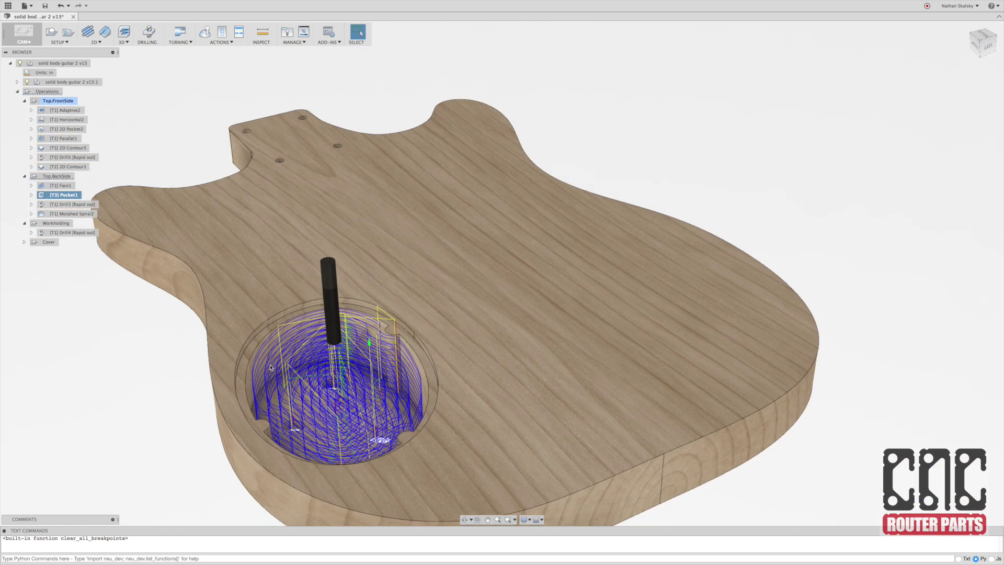
{"action": "middle_click_drag", "start_coordinate": [365, 406], "coordinate": [262, 303], "text": "shift"}
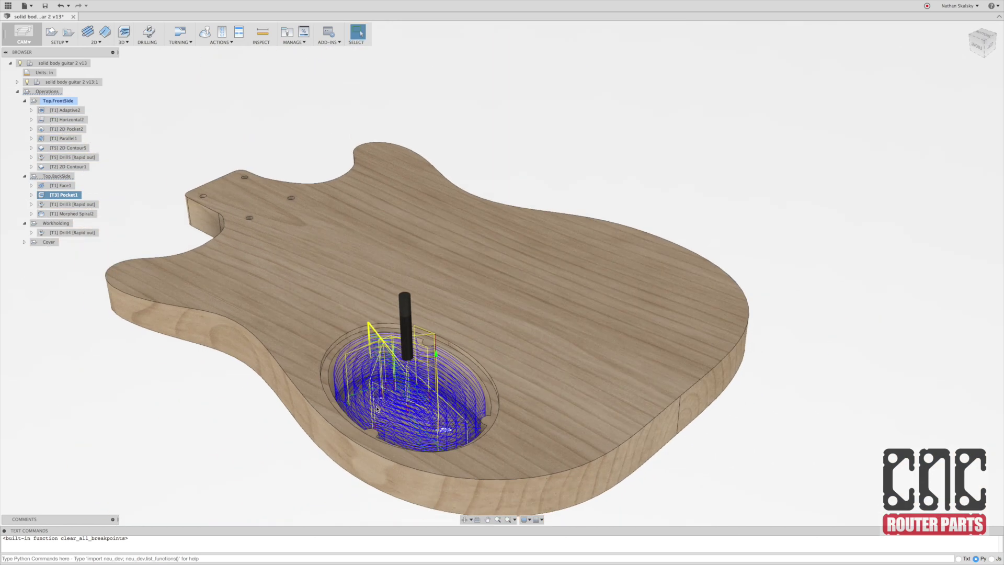
{"action": "right_click", "coordinate": [78, 196]}
{"action": "left_click", "coordinate": [105, 202]}
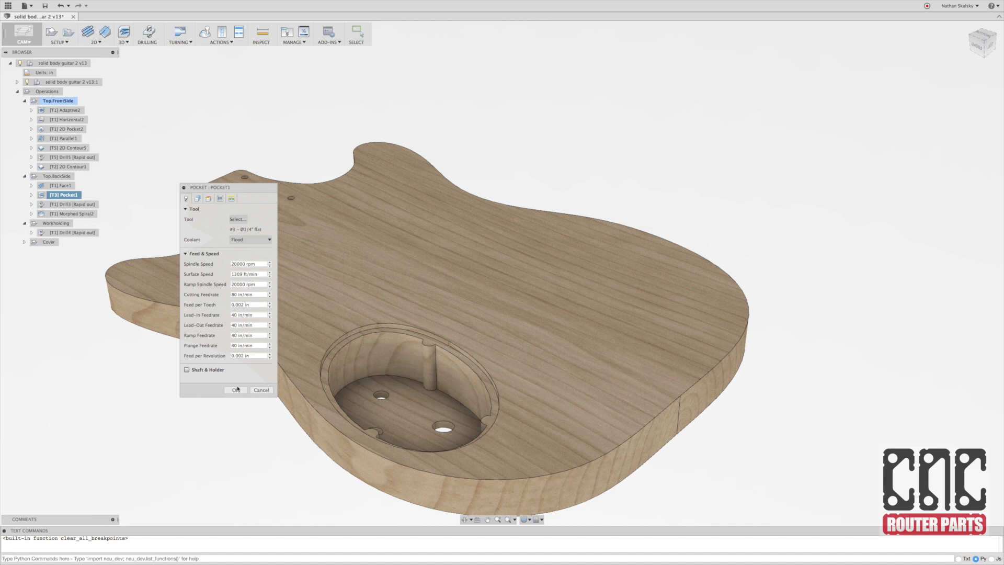
{"action": "left_click", "coordinate": [261, 390]}
Review the tool, speed and feed settings of Drill3 and Morphed Spiral2, leaving both without changes
{"action": "right_click", "coordinate": [92, 205]}
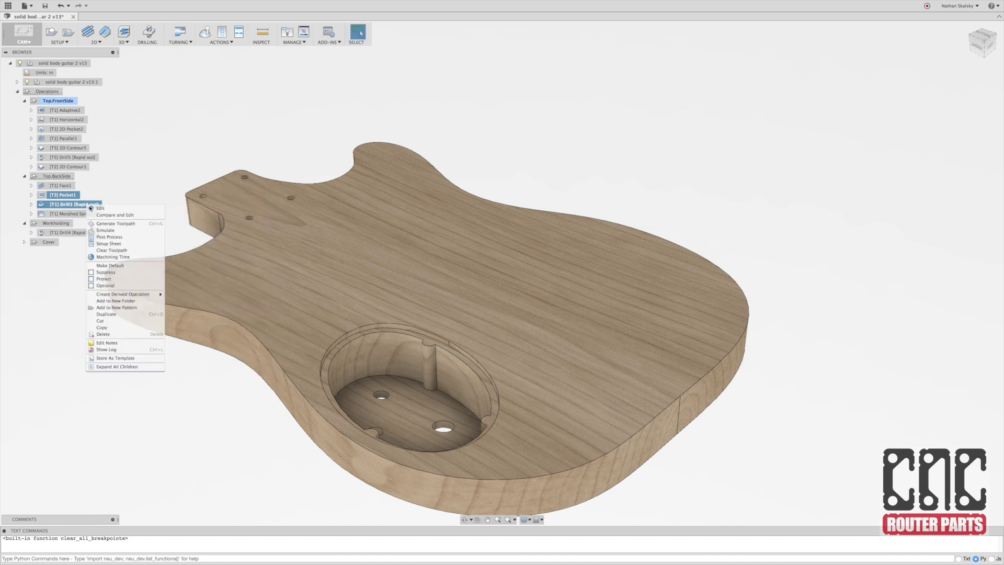
{"action": "left_click", "coordinate": [97, 211]}
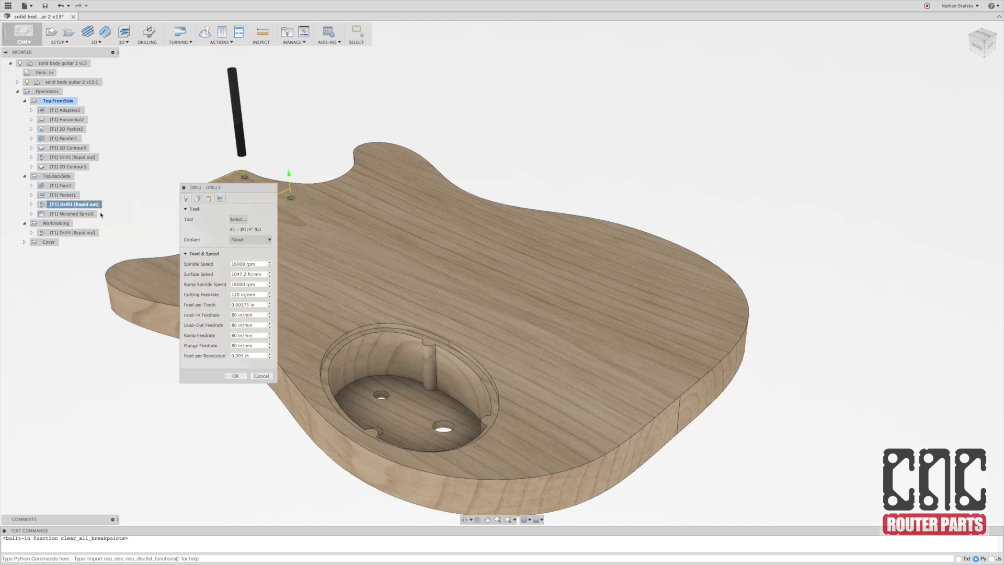
{"action": "left_click", "coordinate": [262, 376]}
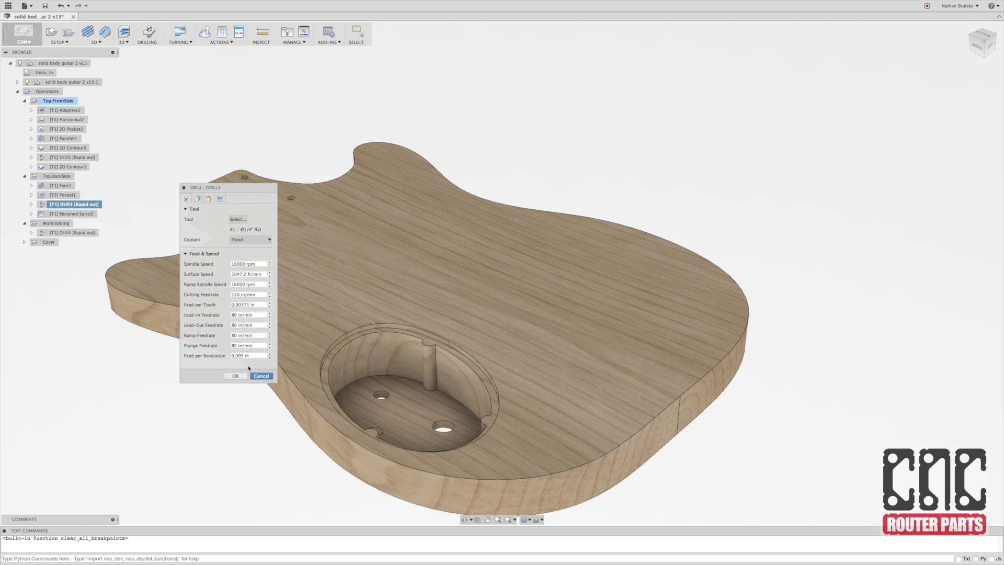
{"action": "right_click", "coordinate": [77, 215]}
{"action": "left_click", "coordinate": [83, 220]}
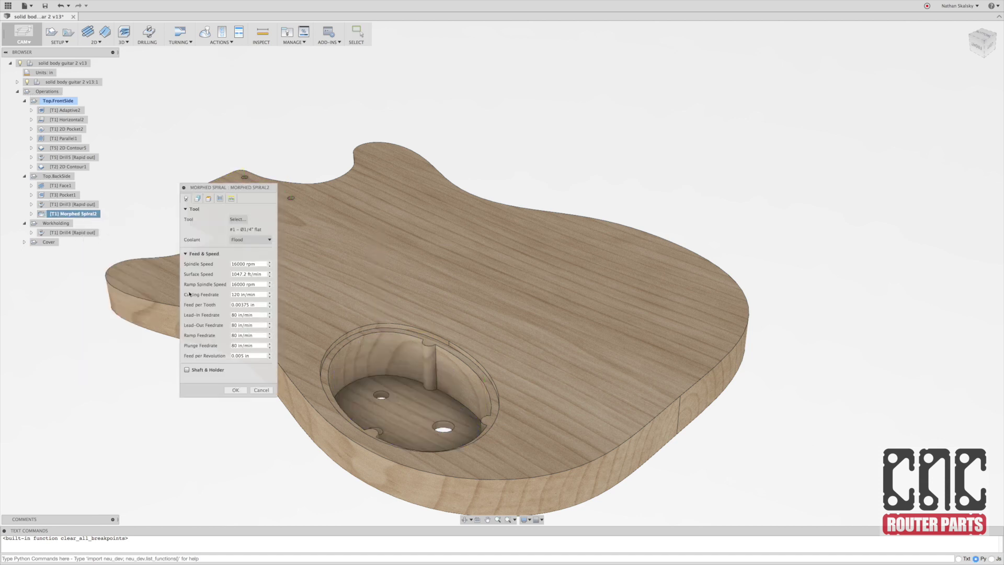
{"action": "left_click", "coordinate": [261, 390]}
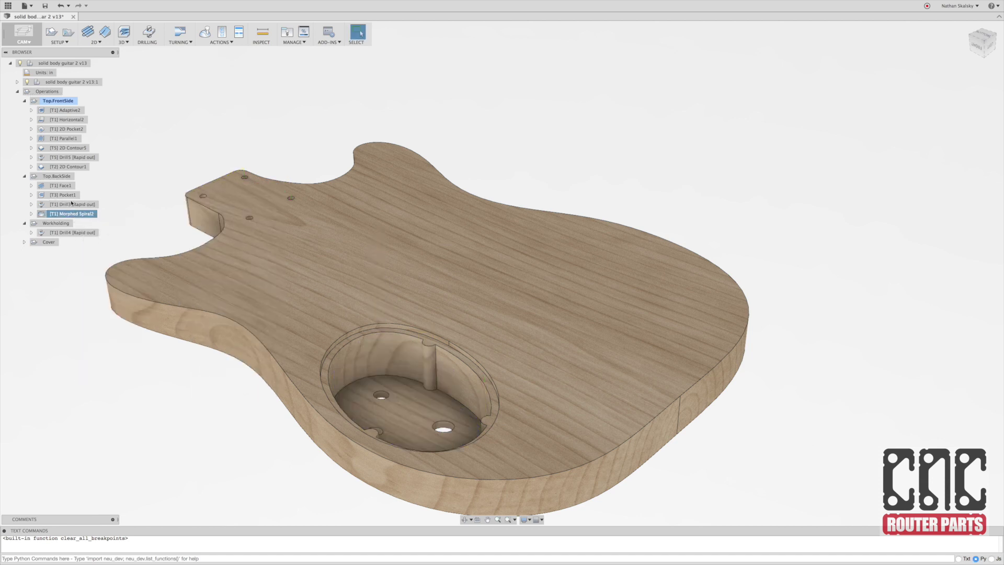
Start a simulation of the whole Top.BackSide setup and turn on the stock display
{"action": "left_click", "coordinate": [58, 176]}
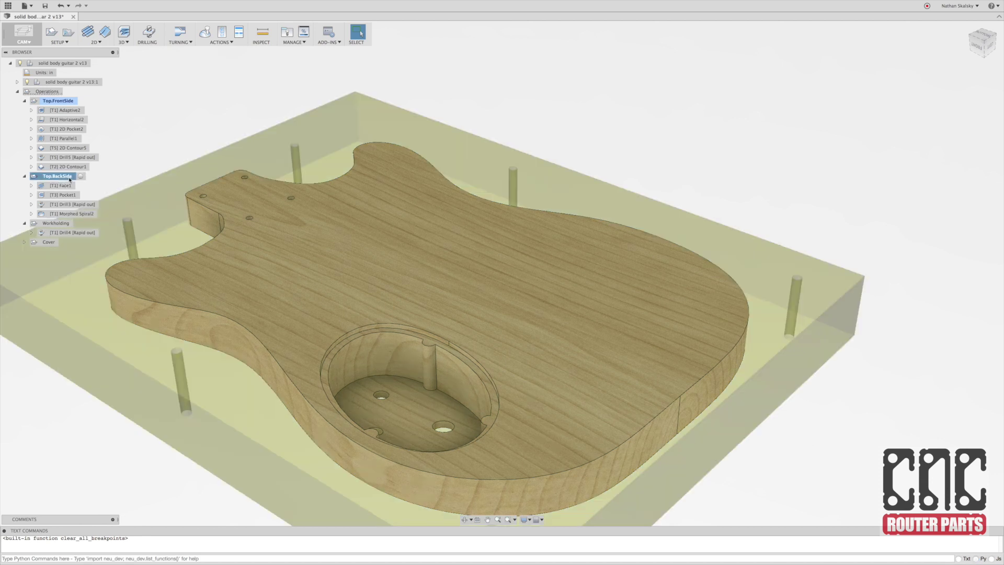
{"action": "left_click", "coordinate": [210, 35]}
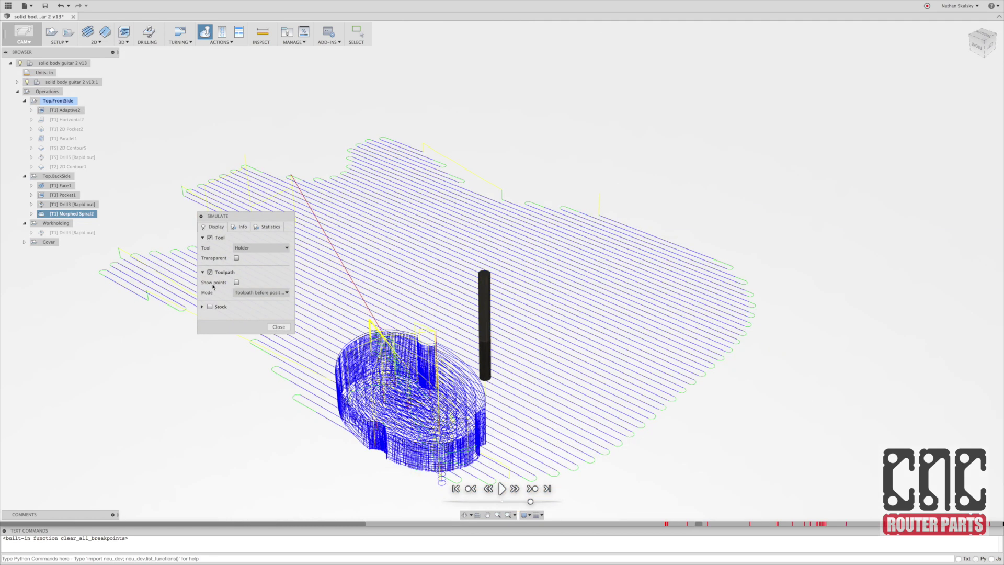
{"action": "left_click", "coordinate": [211, 307]}
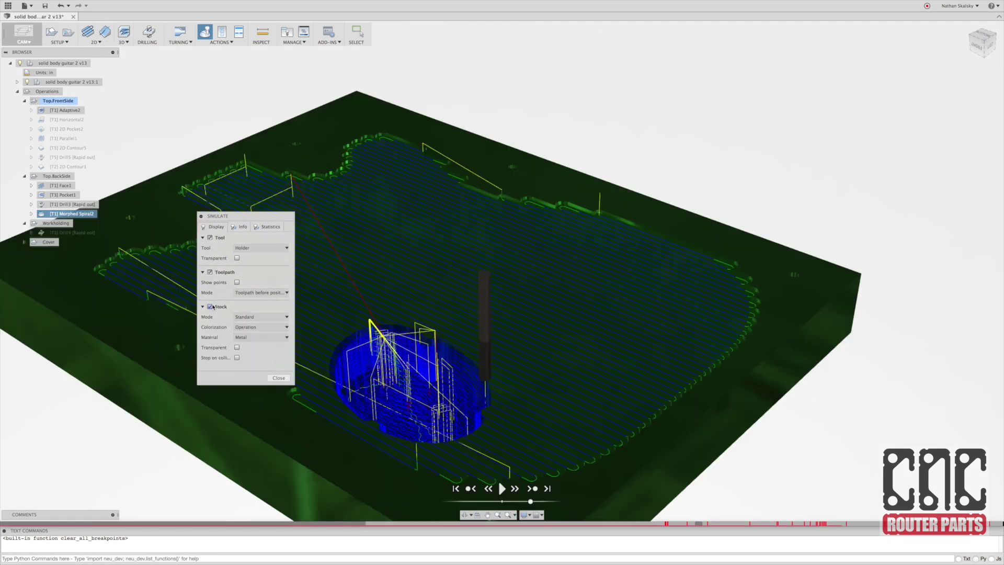
{"action": "scroll", "coordinate": [416, 313], "scroll_direction": "down", "scroll_amount": 5}
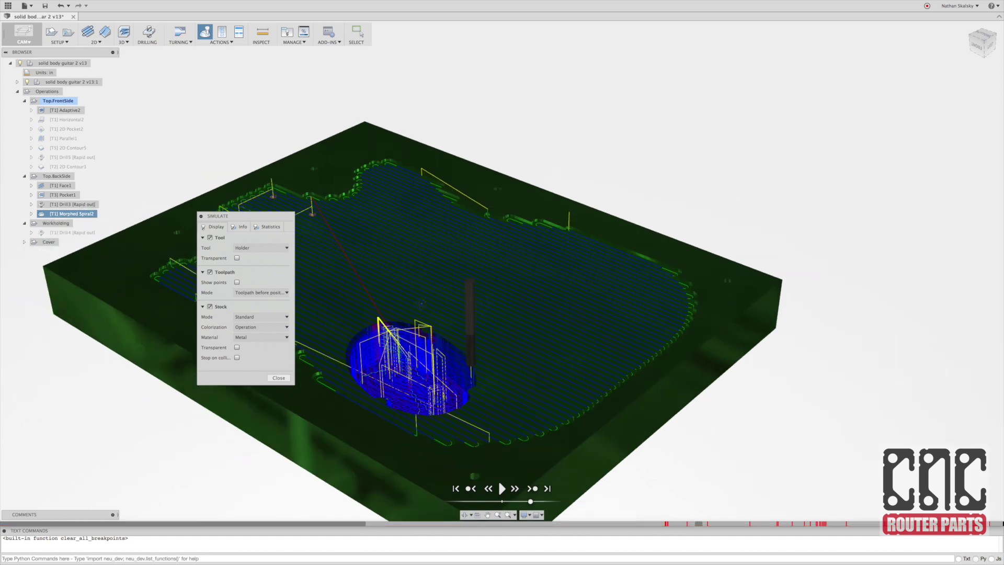
{"action": "middle_click_drag", "start_coordinate": [418, 309], "coordinate": [334, 313], "text": "shift"}
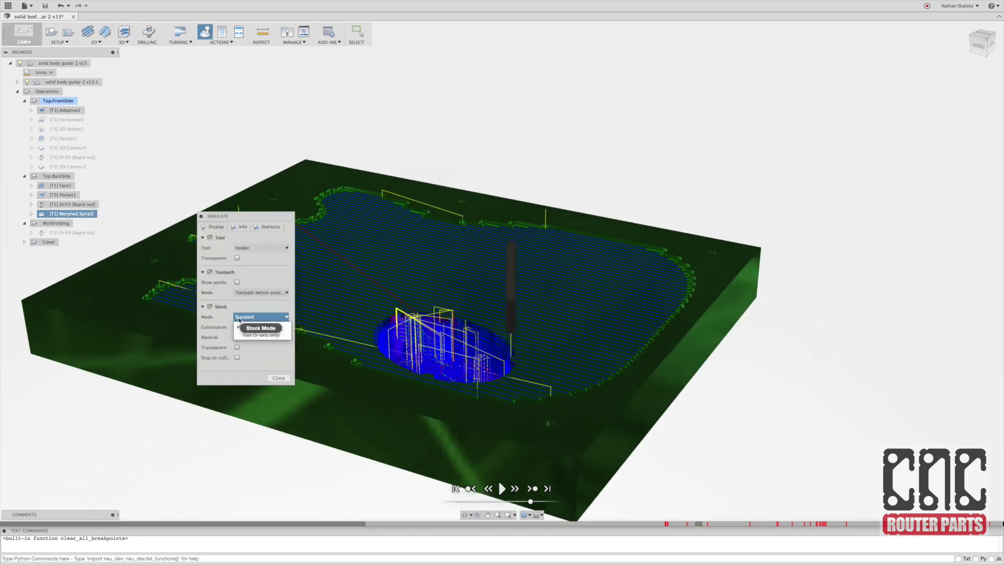
Set the simulated stock's colorization to Material and its material to Ceramic
{"action": "left_click", "coordinate": [260, 327]}
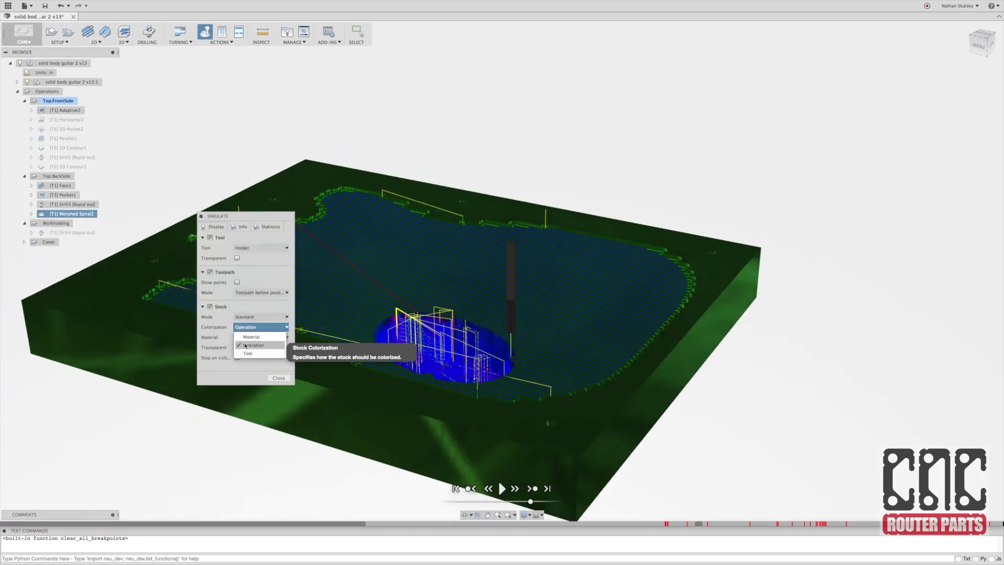
{"action": "left_click", "coordinate": [246, 339]}
{"action": "left_click", "coordinate": [246, 340]}
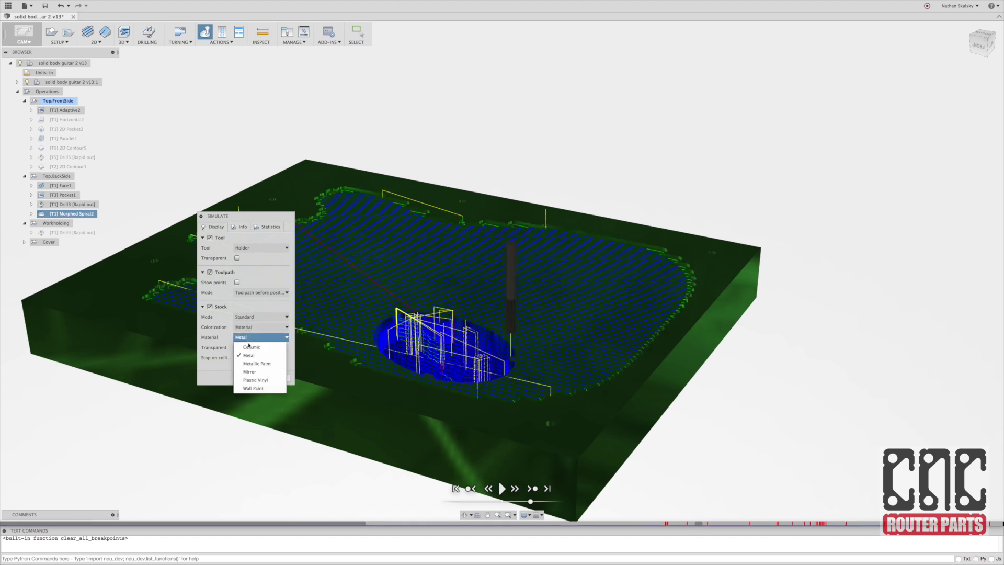
{"action": "left_click", "coordinate": [249, 349]}
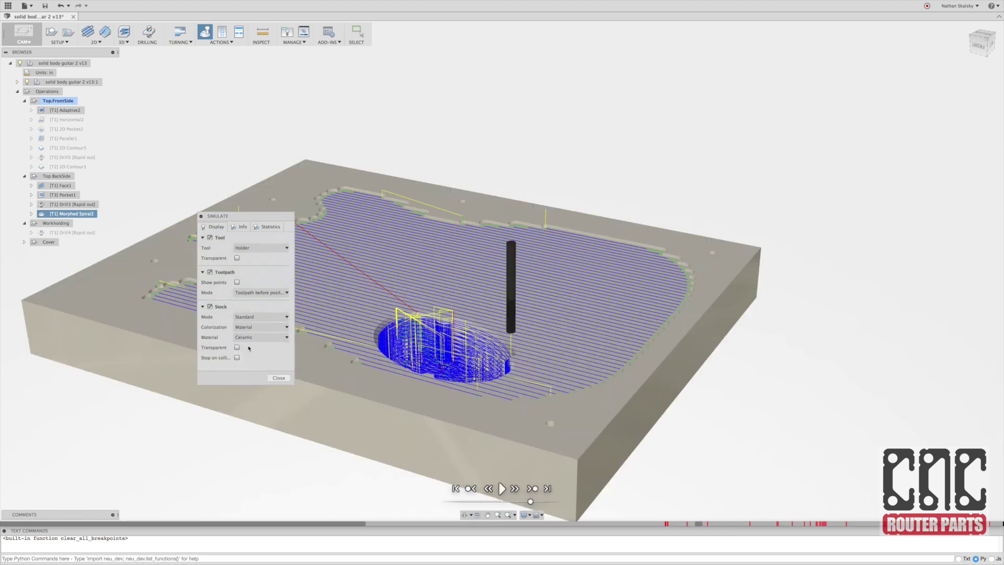
Hide the toolpath lines, move the simulation settings clear of the model, and play the back-side simulation
{"action": "left_click", "coordinate": [210, 272]}
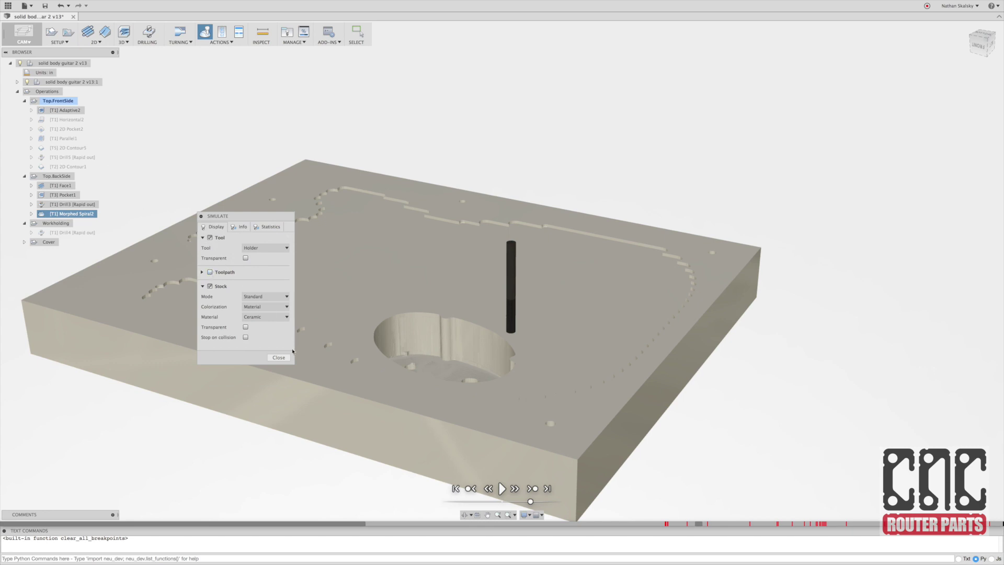
{"action": "left_click_drag", "start_coordinate": [257, 219], "coordinate": [837, 75]}
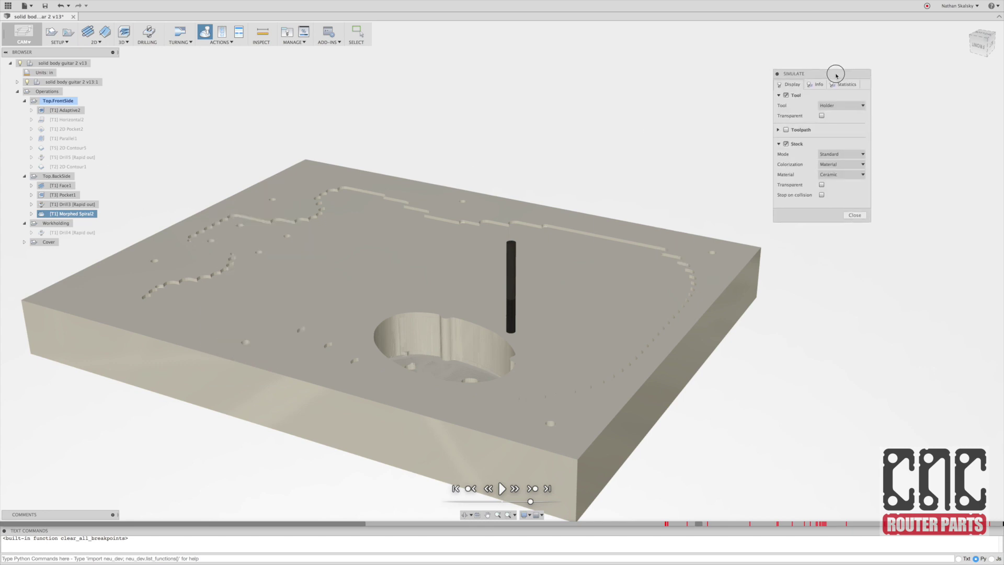
{"action": "left_click", "coordinate": [500, 489]}
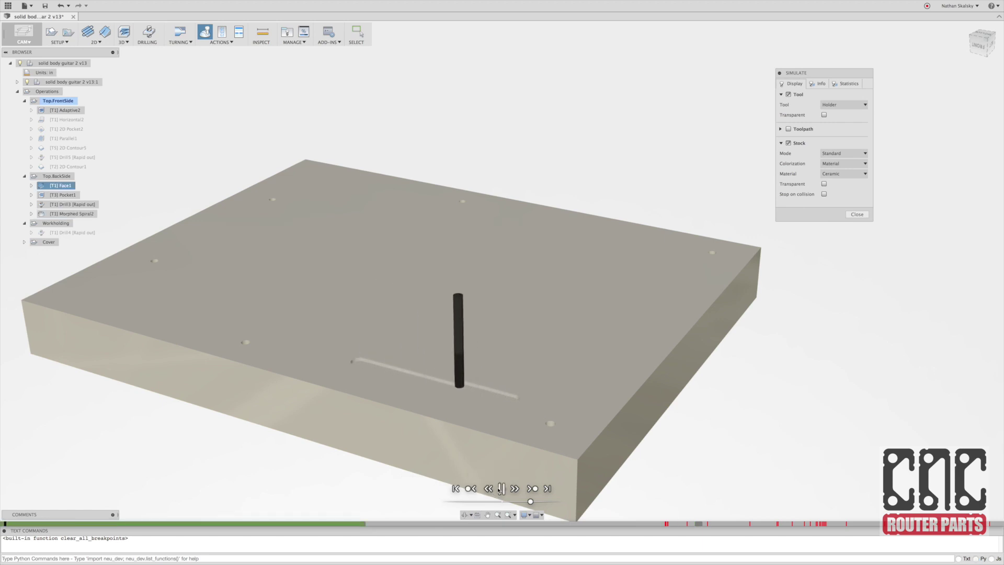
Speed up the back-side simulation playback and examine the stock from several sides as it is cut
{"action": "middle_click_drag", "start_coordinate": [483, 393], "coordinate": [460, 402], "text": "shift"}
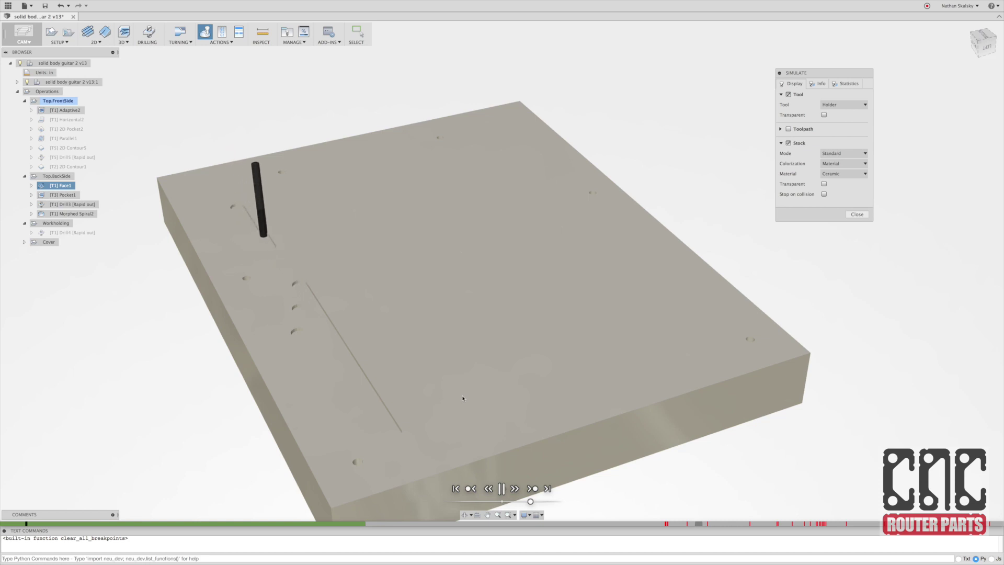
{"action": "middle_click_drag", "start_coordinate": [468, 396], "coordinate": [436, 401], "text": "shift"}
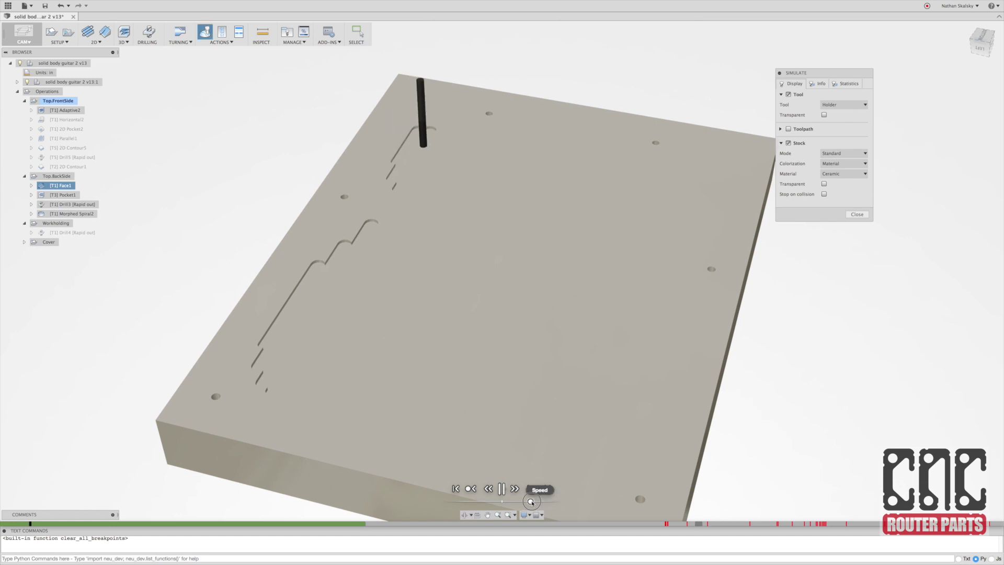
{"action": "left_click_drag", "start_coordinate": [538, 501], "coordinate": [549, 502]}
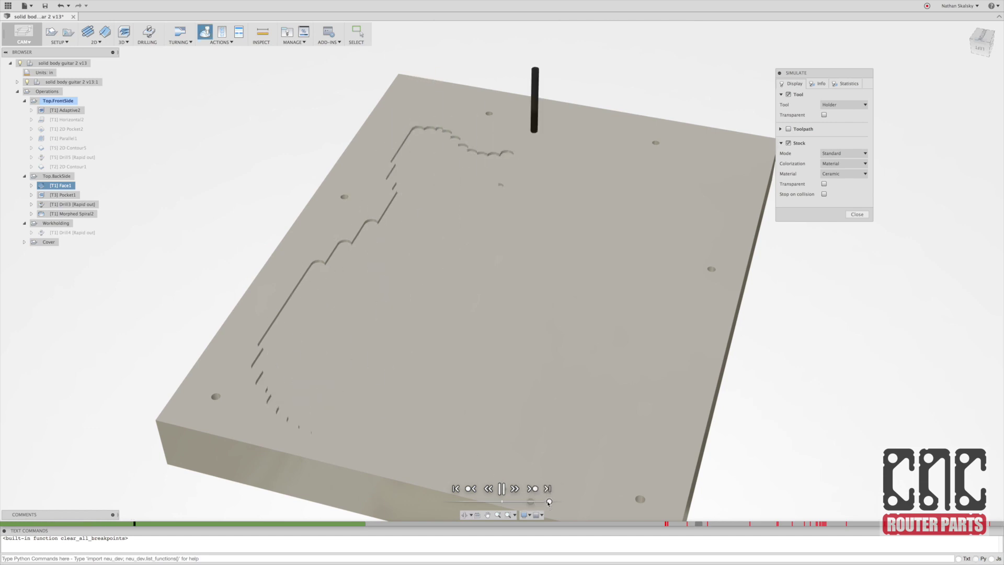
{"action": "middle_click_drag", "start_coordinate": [526, 369], "coordinate": [528, 355], "text": "shift"}
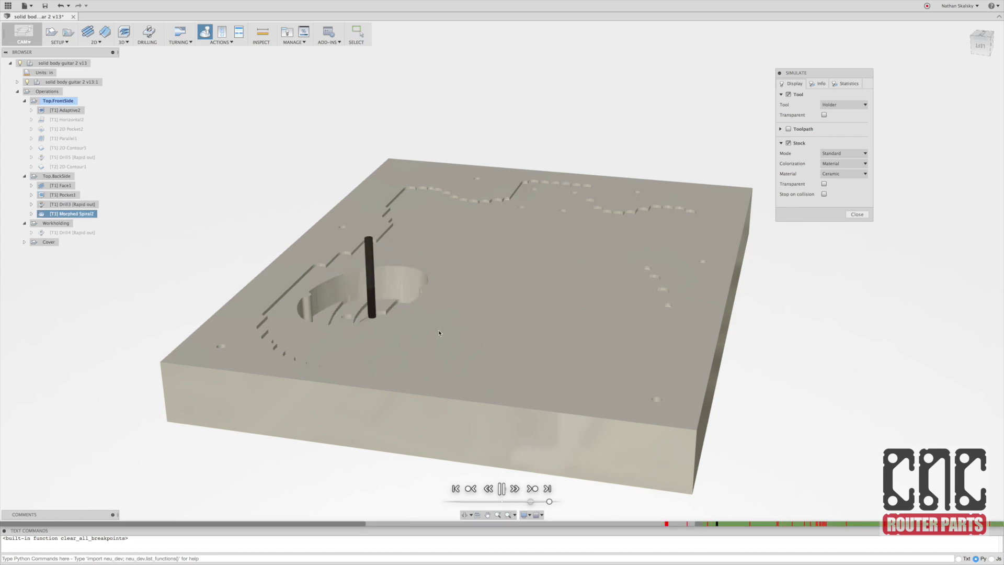
Examine the control cavity being machined up close, skip to the end of the Morphed Spiral2 operation, and close the simulation
{"action": "middle_click_drag", "start_coordinate": [432, 315], "coordinate": [441, 331], "text": "shift"}
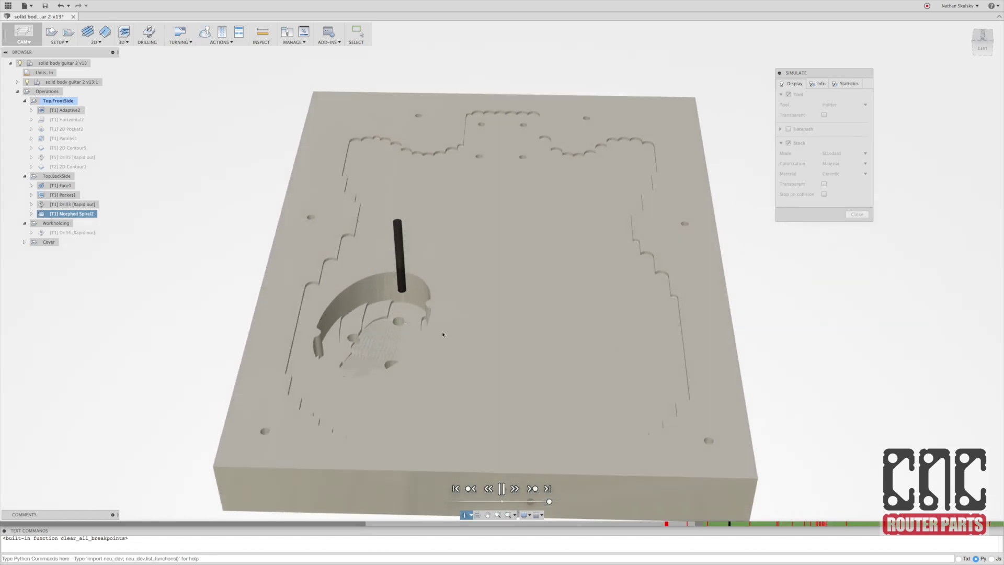
{"action": "scroll", "coordinate": [390, 331], "scroll_direction": "up", "scroll_amount": 5}
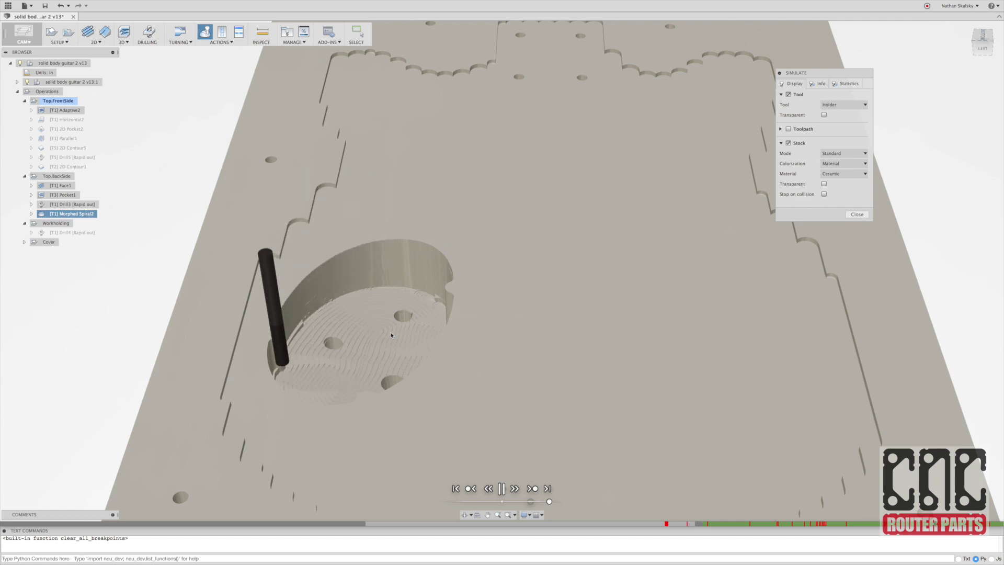
{"action": "scroll", "coordinate": [391, 331], "scroll_direction": "down", "scroll_amount": 2}
{"action": "scroll", "coordinate": [391, 331], "scroll_direction": "down", "scroll_amount": 5}
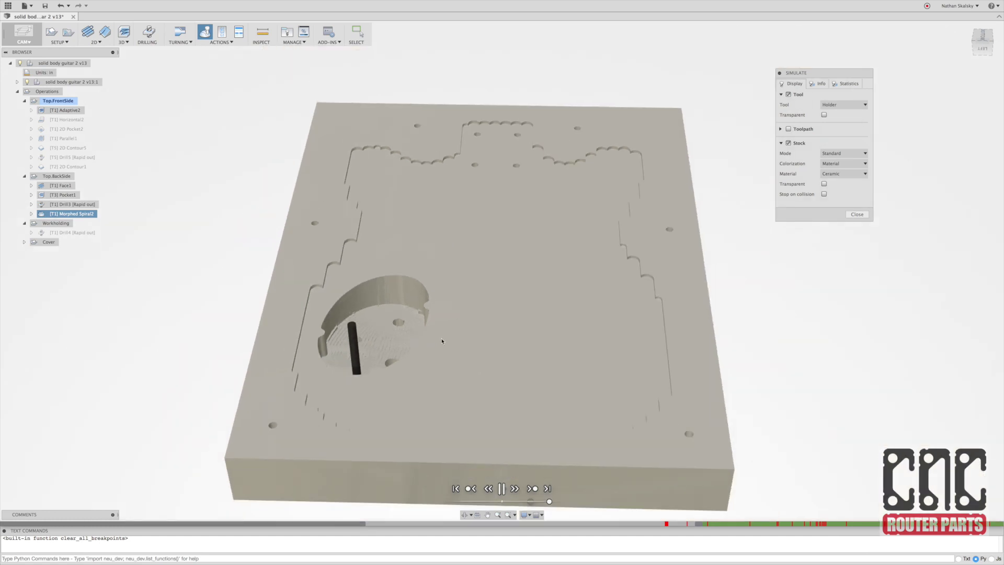
{"action": "middle_click_drag", "start_coordinate": [391, 331], "coordinate": [450, 345], "text": "shift"}
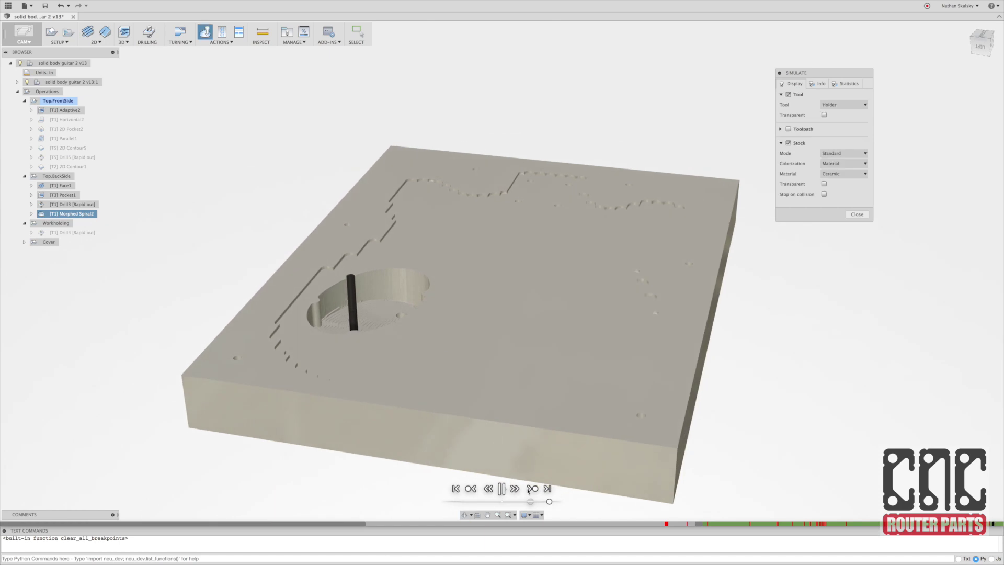
{"action": "left_click", "coordinate": [531, 488]}
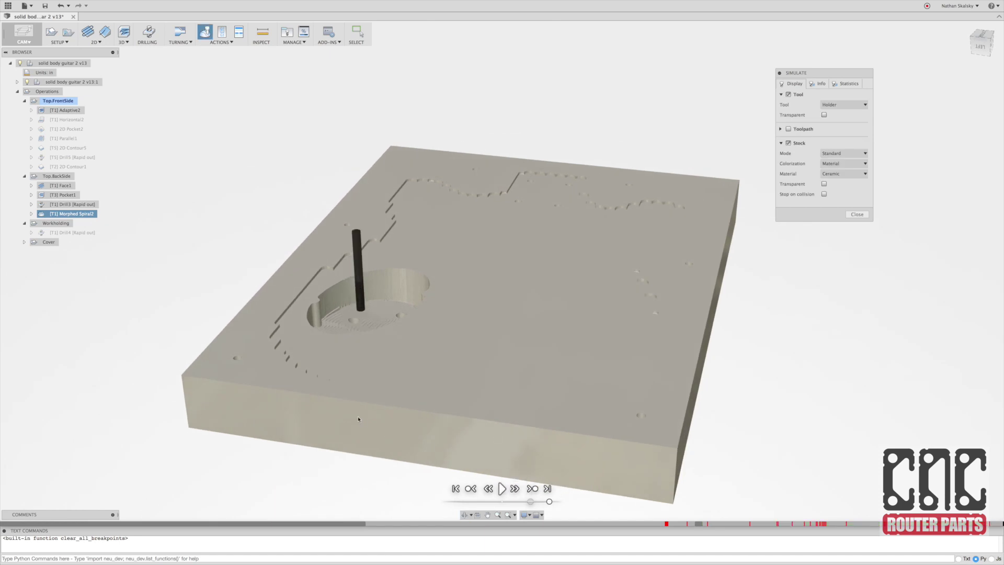
{"action": "left_click", "coordinate": [857, 214]}
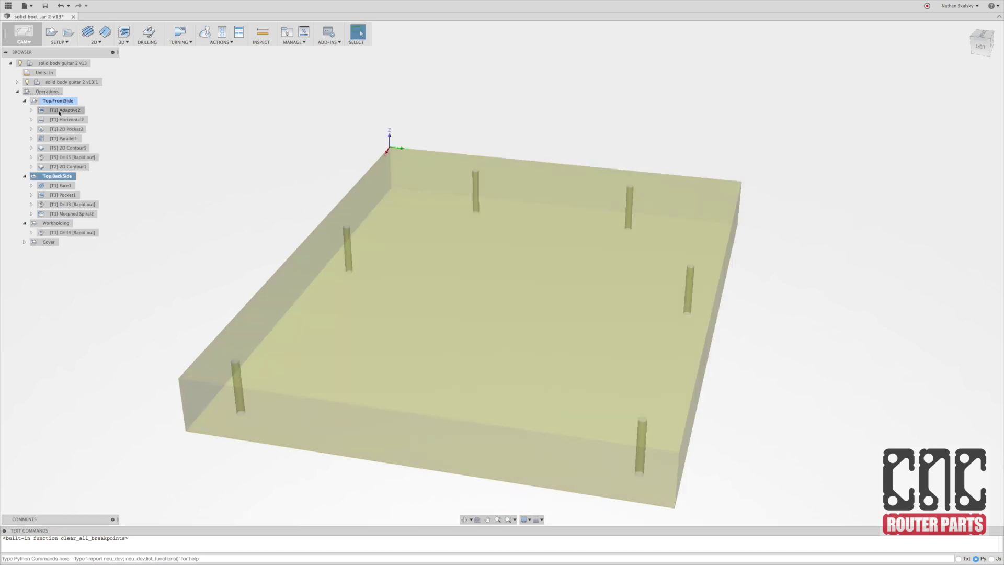
Show the guitar body model, flip it to its front side, and preview the Horizontal2 toolpath
{"action": "left_click", "coordinate": [28, 82]}
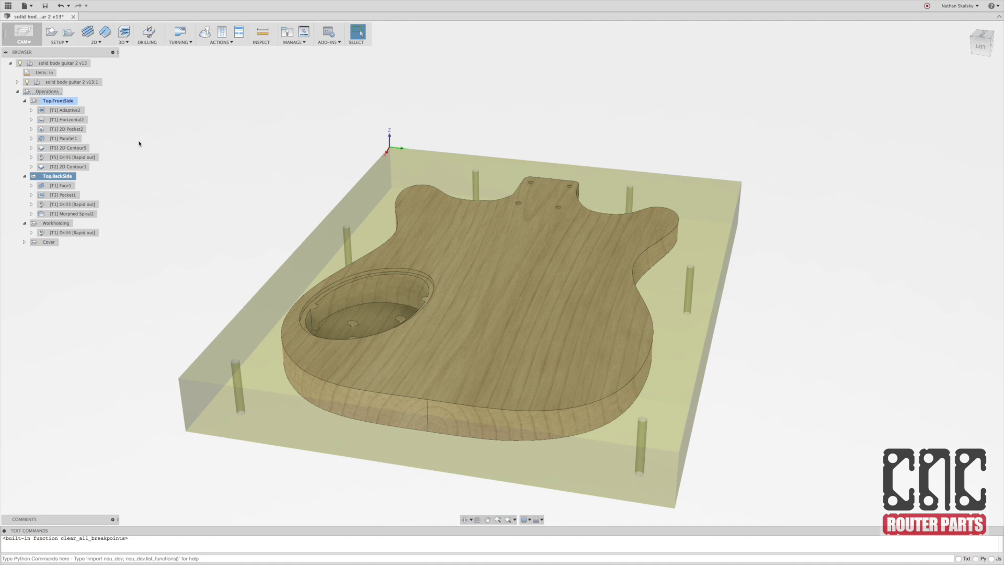
{"action": "middle_click_drag", "start_coordinate": [268, 215], "coordinate": [423, 291], "text": "shift"}
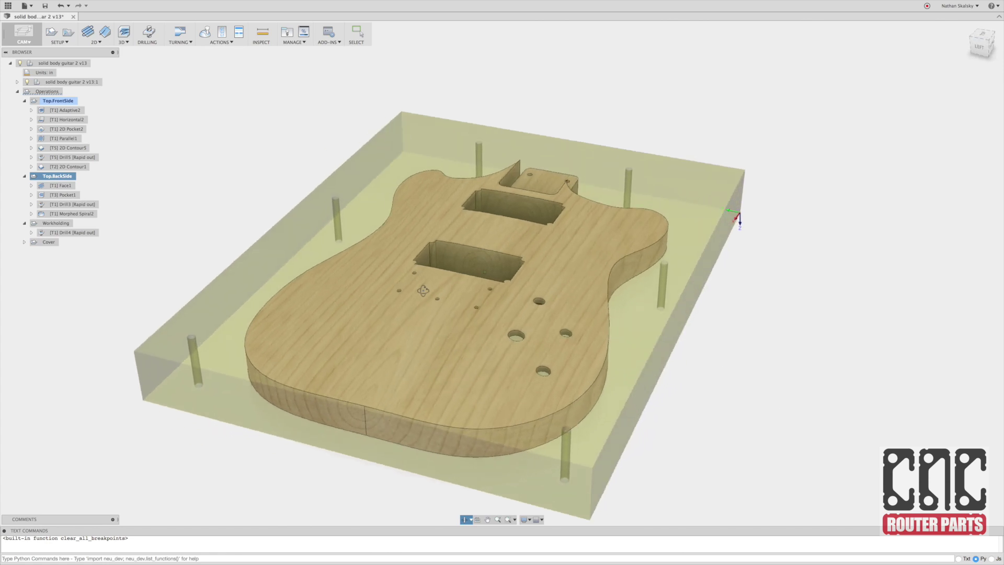
{"action": "left_click", "coordinate": [74, 111]}
{"action": "left_click", "coordinate": [74, 124]}
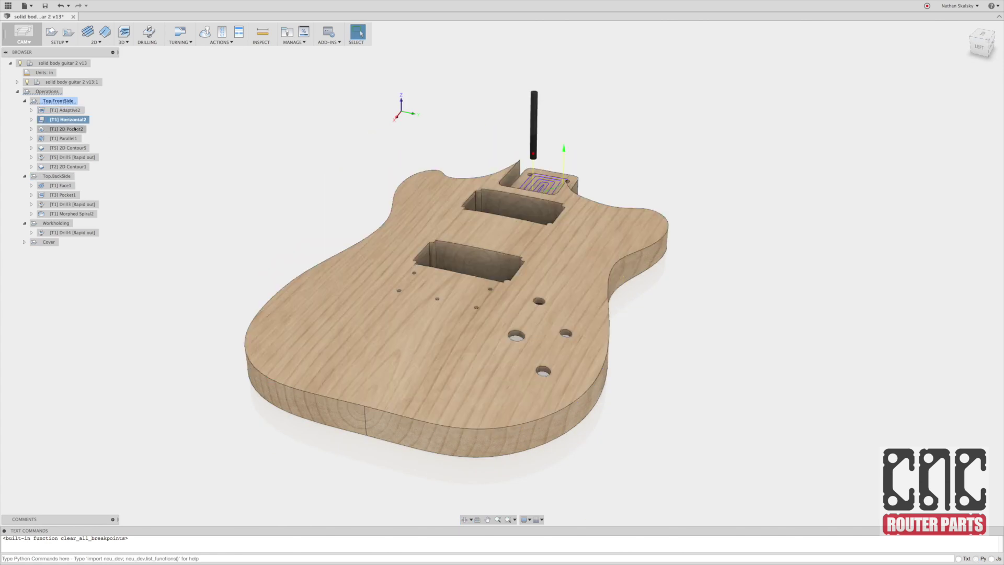
Review the geometry, passes and stock-to-leave settings of Adaptive2, leaving the operation without changes
{"action": "left_click", "coordinate": [68, 110]}
{"action": "right_click", "coordinate": [69, 111]}
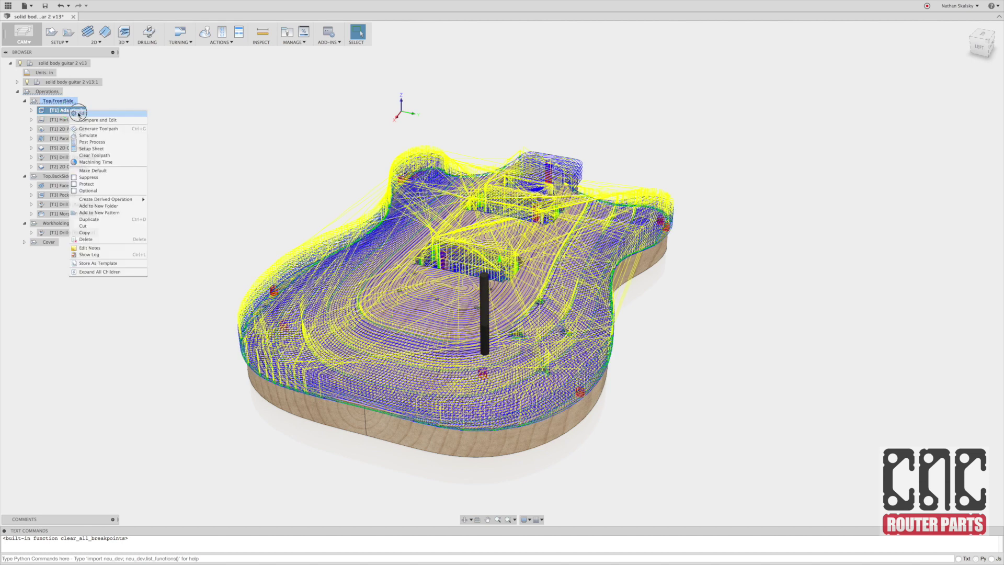
{"action": "left_click", "coordinate": [77, 116]}
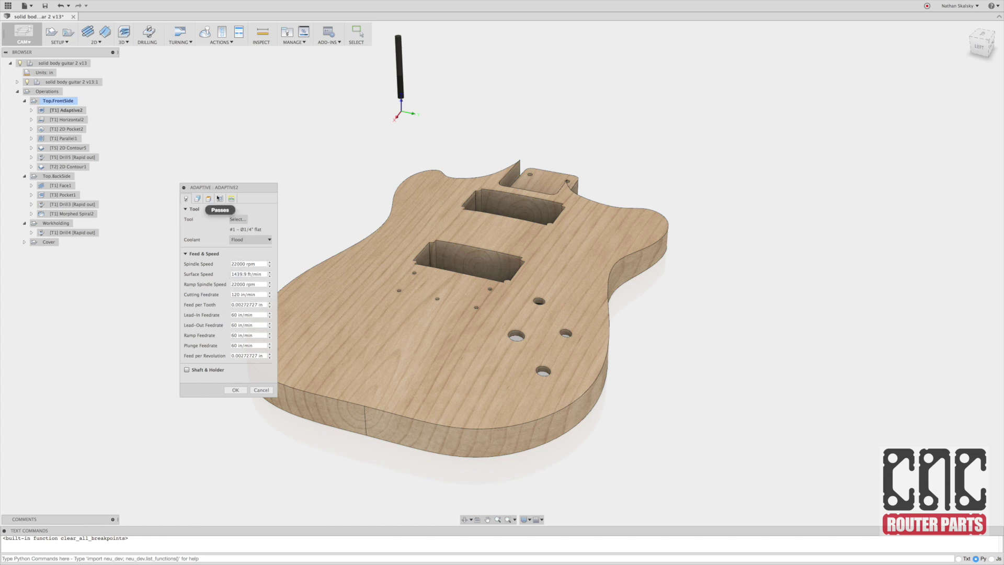
{"action": "left_click", "coordinate": [199, 199]}
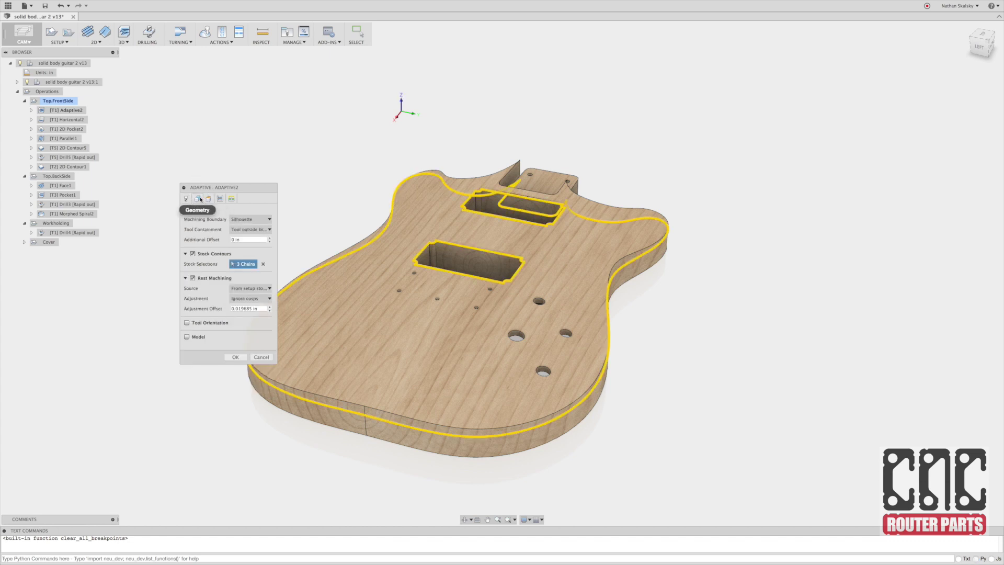
{"action": "middle_click_drag", "start_coordinate": [703, 334], "coordinate": [236, 186], "text": "shift"}
{"action": "left_click", "coordinate": [219, 199]}
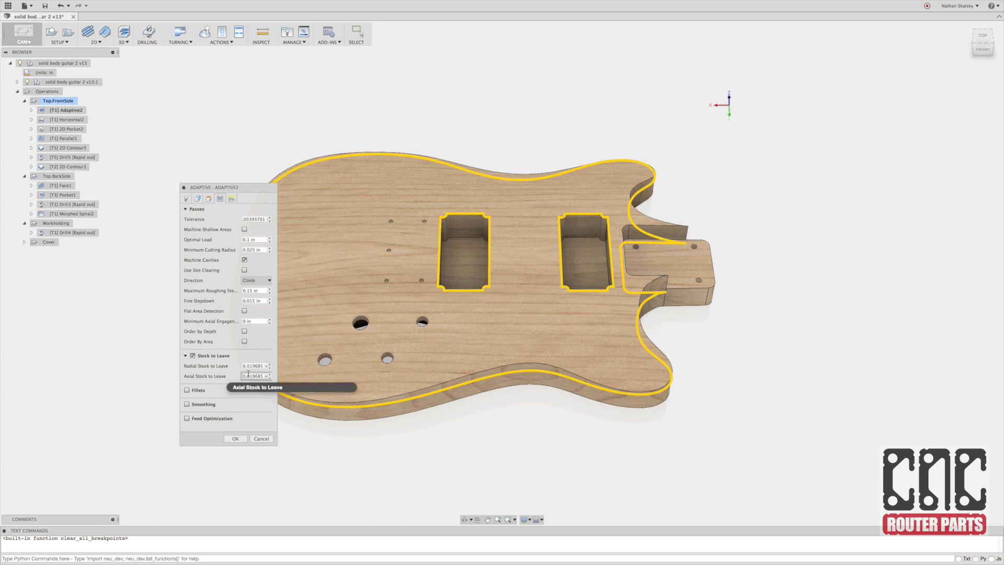
{"action": "mouse_move", "coordinate": [248, 373]}
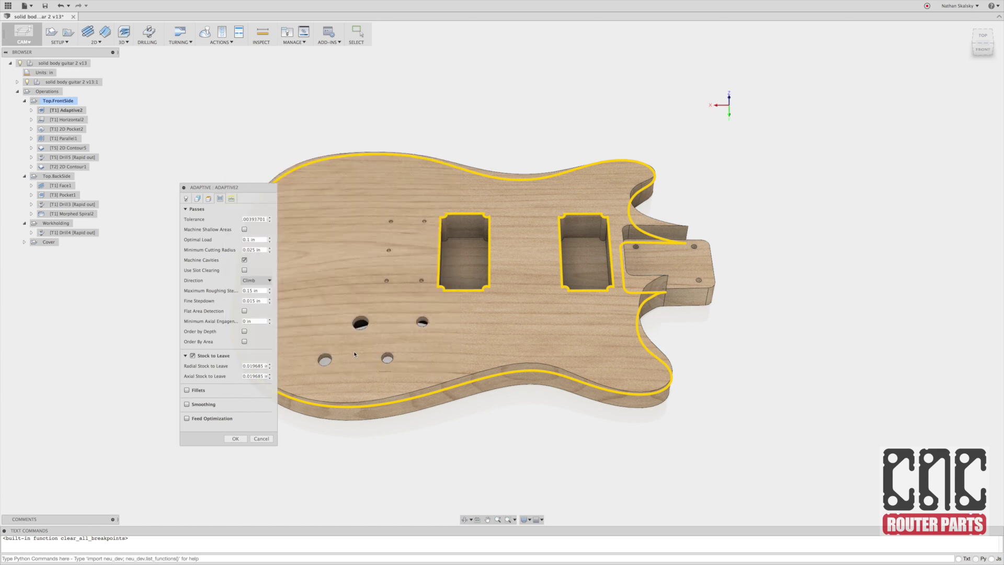
{"action": "middle_click_drag", "start_coordinate": [354, 355], "coordinate": [450, 427], "text": "shift"}
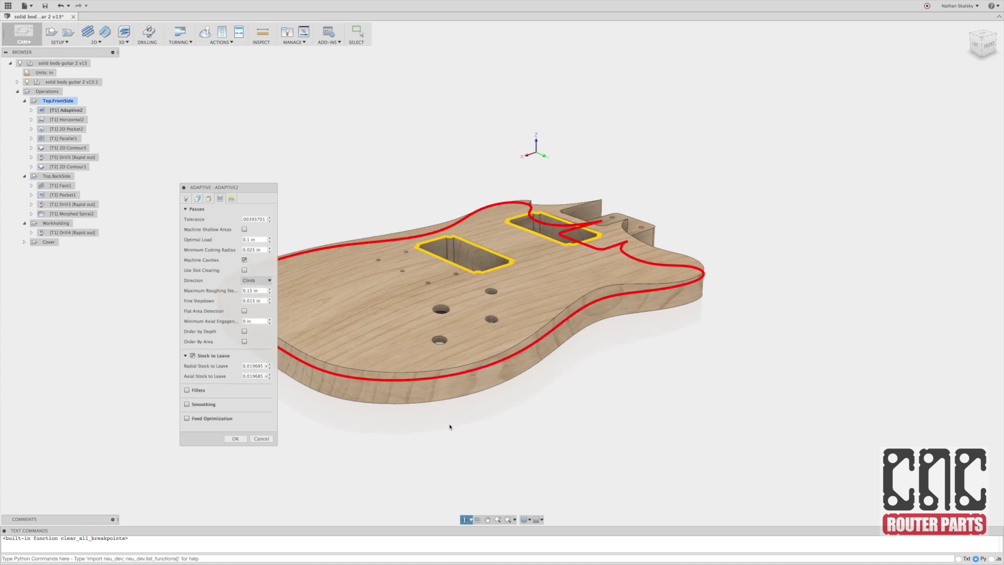
{"action": "left_click", "coordinate": [257, 439]}
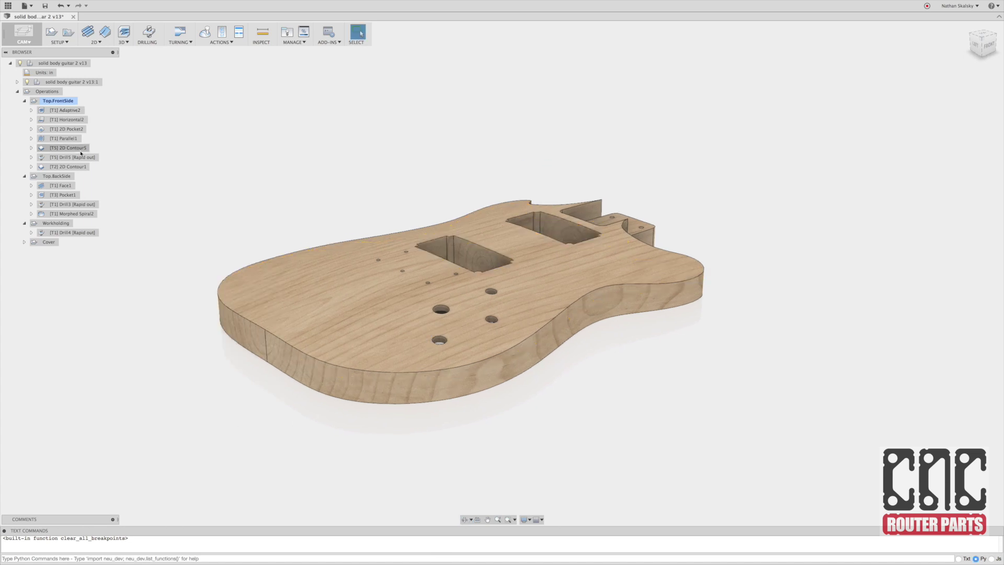
Preview the Horizontal2 toolpath at the neck pocket and the 2D Pocket2 toolpath in the pickup cavity
{"action": "left_click", "coordinate": [73, 120]}
{"action": "middle_click_drag", "start_coordinate": [659, 285], "coordinate": [474, 272], "text": "shift"}
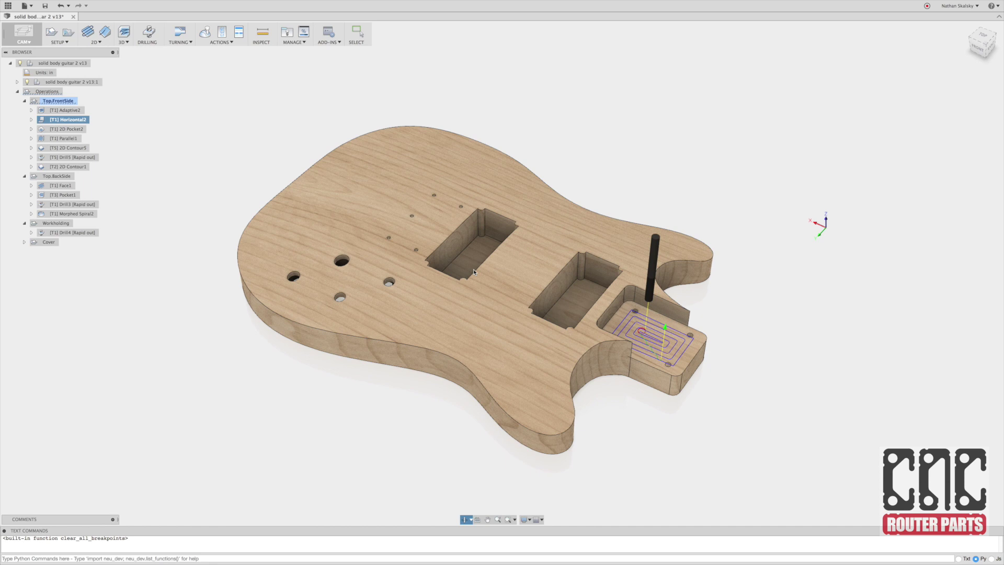
{"action": "left_click", "coordinate": [76, 130]}
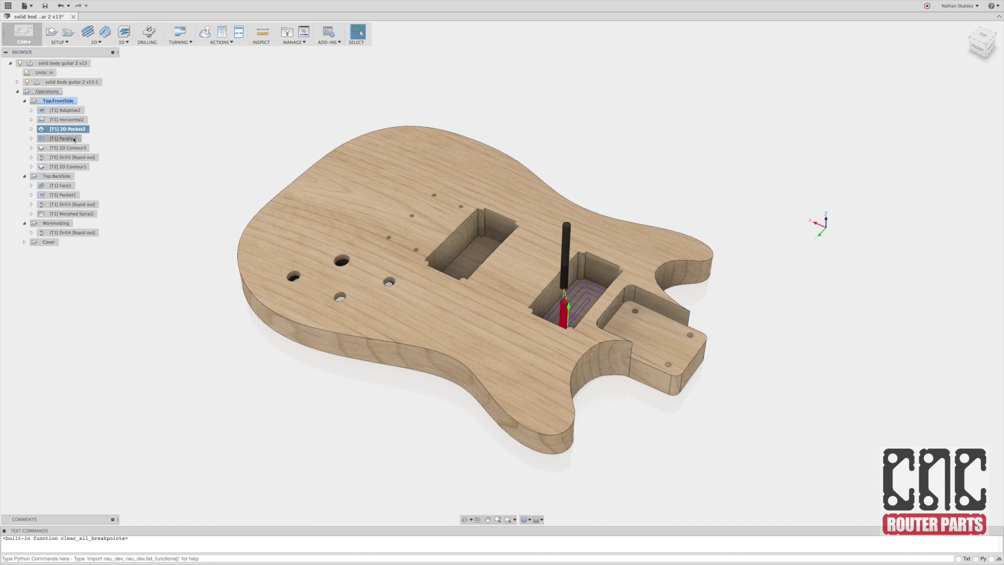
Add the floor faces of both pickup cavities to the avoid surfaces of Parallel1 and regenerate the toolpath
{"action": "left_click", "coordinate": [74, 139]}
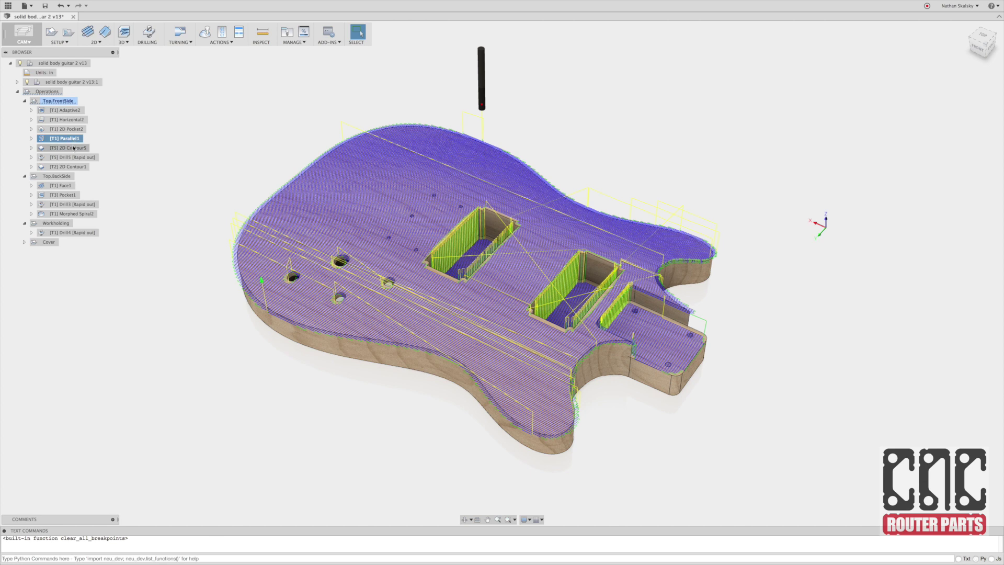
{"action": "right_click", "coordinate": [72, 141]}
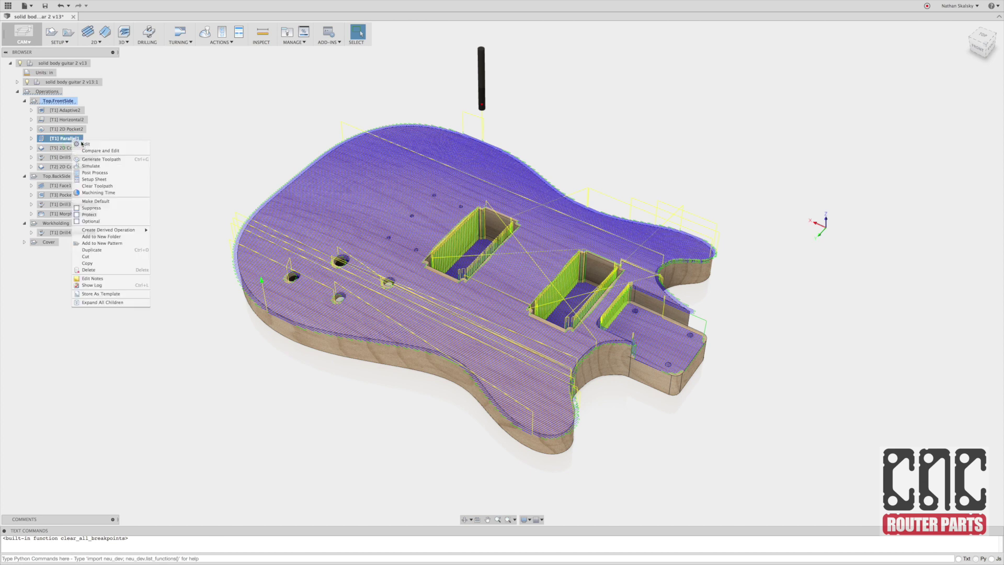
{"action": "left_click", "coordinate": [86, 148]}
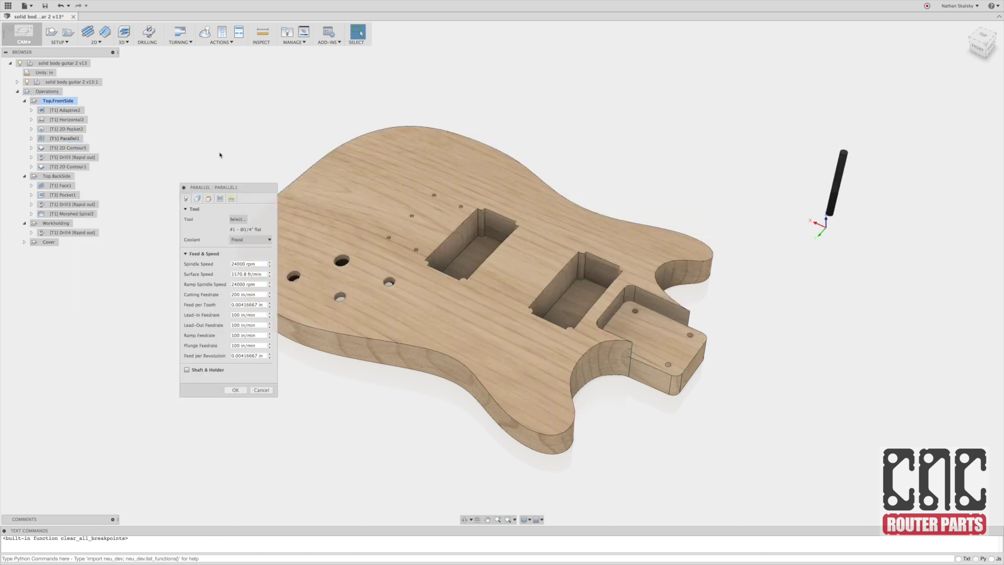
{"action": "left_click", "coordinate": [199, 198]}
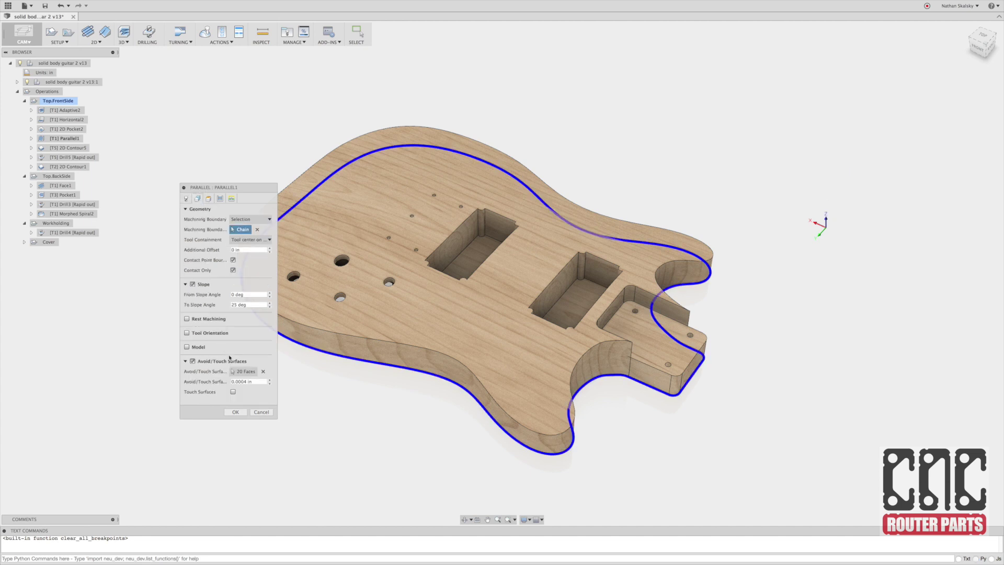
{"action": "left_click", "coordinate": [245, 372]}
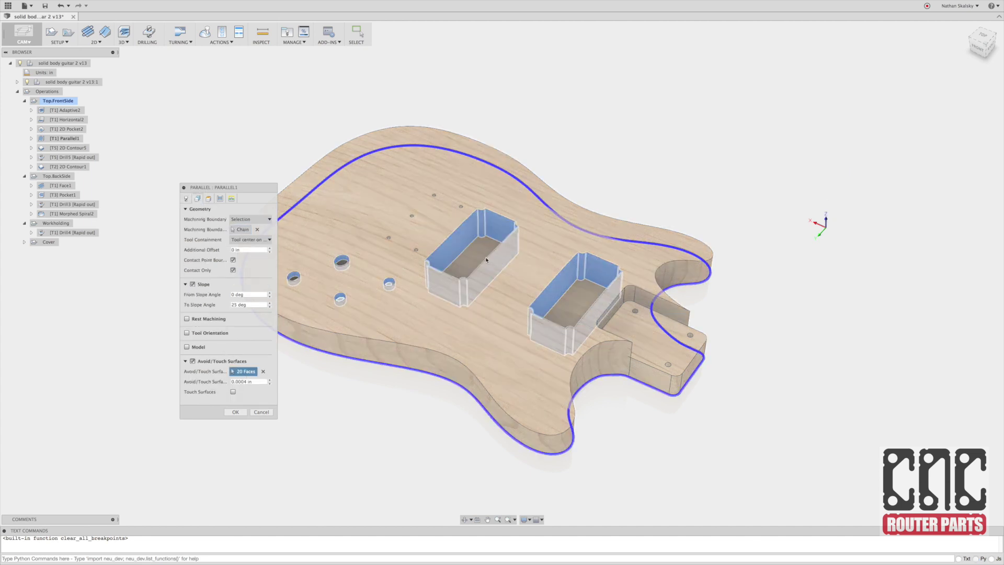
{"action": "left_click", "coordinate": [486, 259]}
{"action": "left_click", "coordinate": [581, 305]}
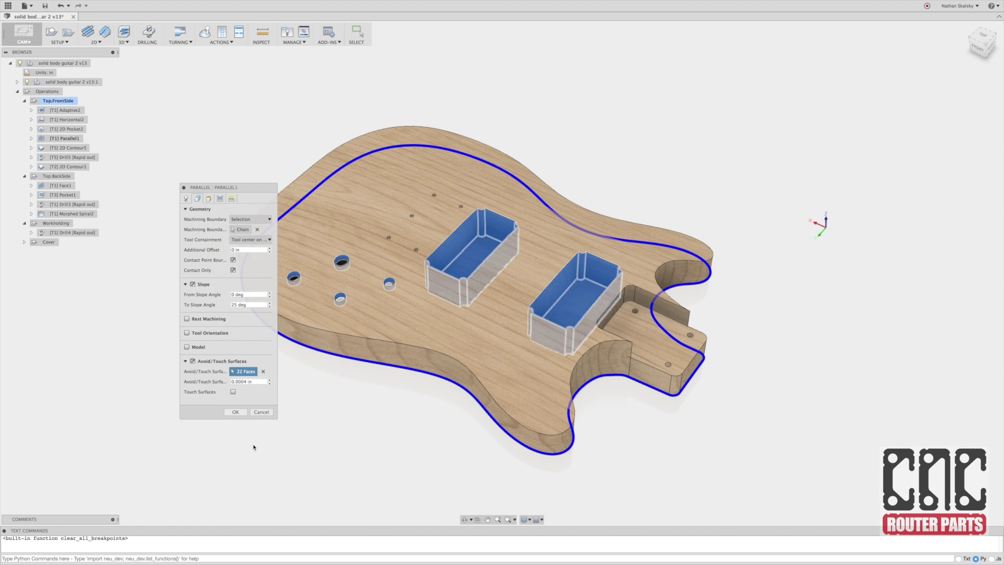
{"action": "left_click", "coordinate": [234, 412]}
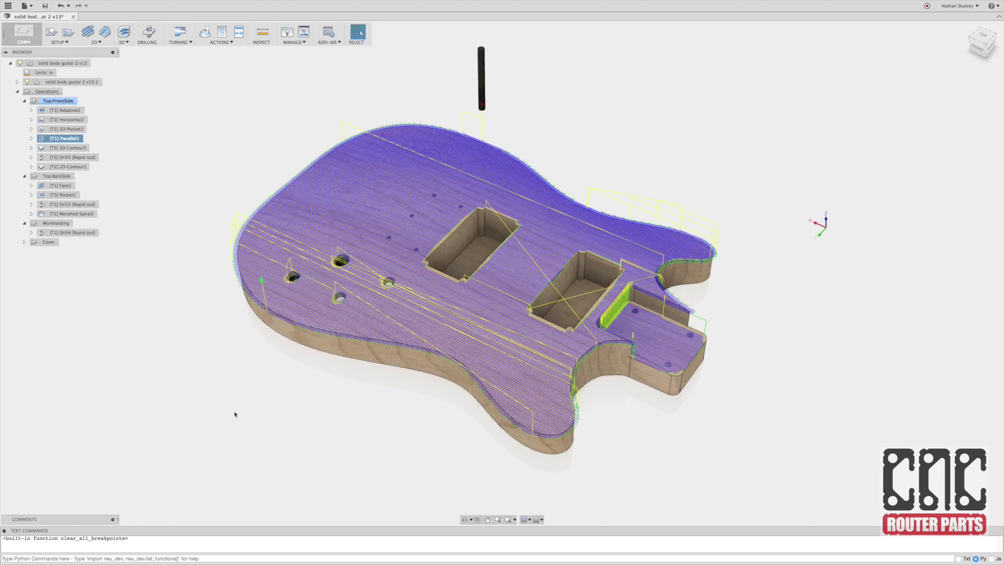
Add the neck pocket's floor face to the avoid surfaces of Parallel1 and regenerate the toolpath
{"action": "middle_click_drag", "start_coordinate": [617, 399], "coordinate": [614, 393], "text": "shift"}
{"action": "right_click", "coordinate": [58, 138]}
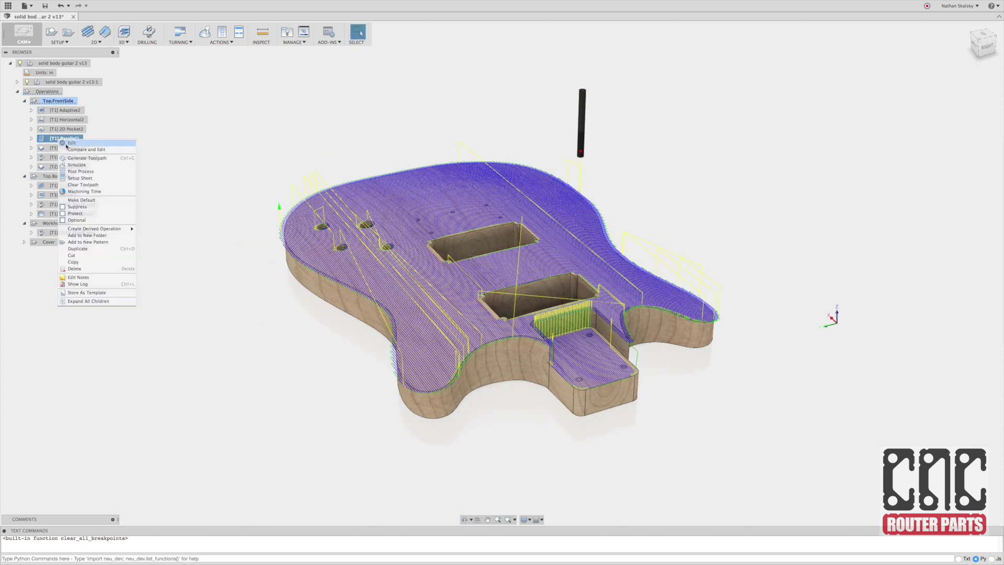
{"action": "left_click", "coordinate": [74, 145]}
{"action": "left_click", "coordinate": [198, 198]}
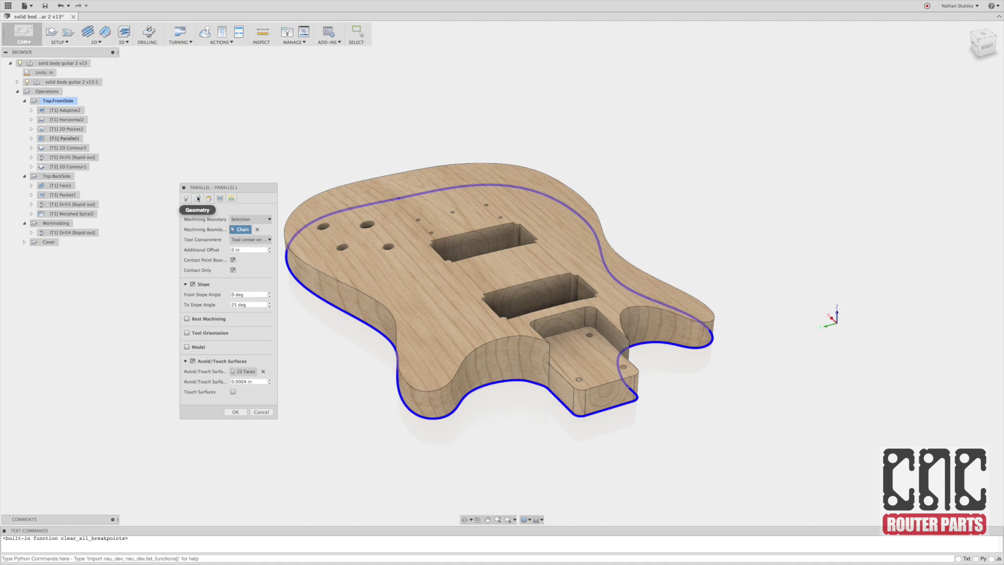
{"action": "left_click", "coordinate": [591, 357]}
{"action": "left_click", "coordinate": [236, 411]}
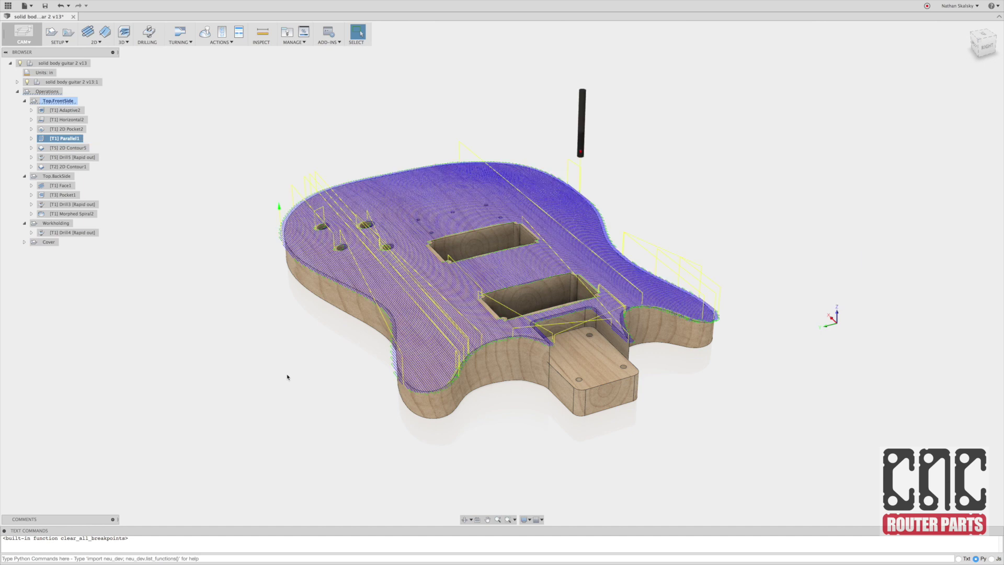
{"action": "mouse_move", "coordinate": [291, 376]}
{"action": "middle_mouse_down", "text": "shift"}
{"action": "mouse_move", "coordinate": [362, 434]}
{"action": "mouse_move", "coordinate": [309, 382]}
{"action": "middle_mouse_up", "text": "shift"}
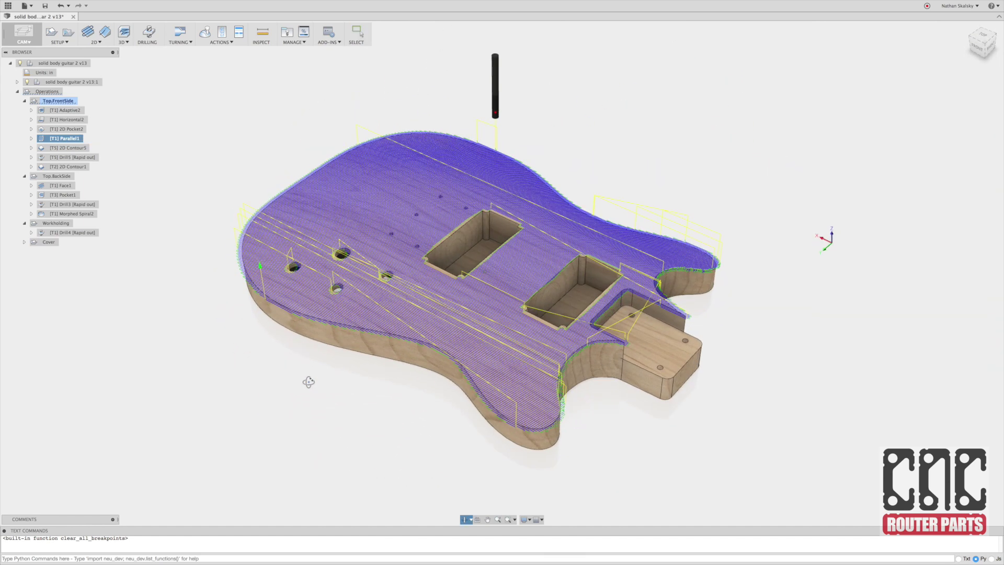
Add the floor of the second pickup cavity to the pocket selections of 2D Pocket2 and regenerate the toolpath
{"action": "left_click", "coordinate": [62, 130]}
{"action": "right_click", "coordinate": [63, 130]}
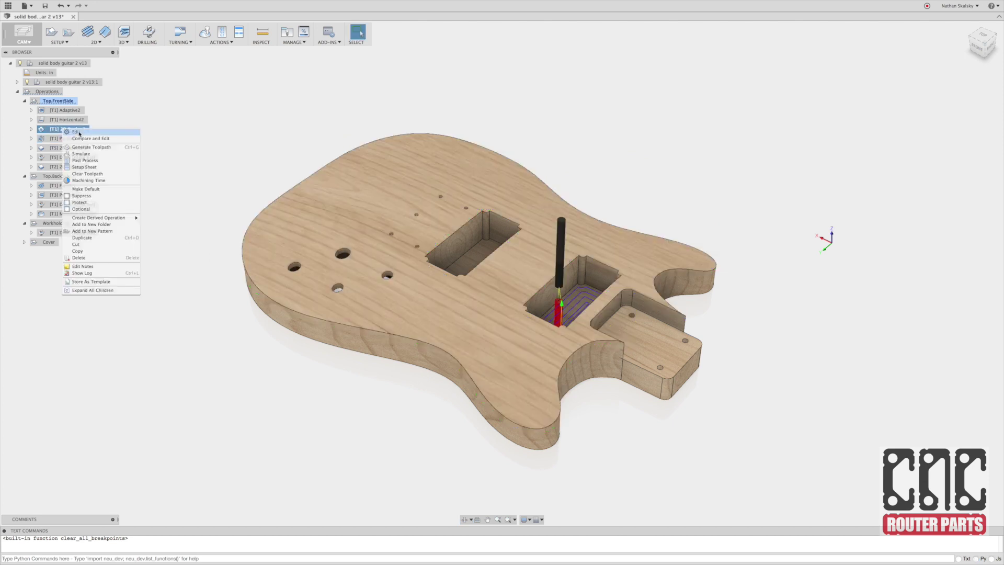
{"action": "left_click", "coordinate": [73, 134]}
{"action": "left_click", "coordinate": [197, 198]}
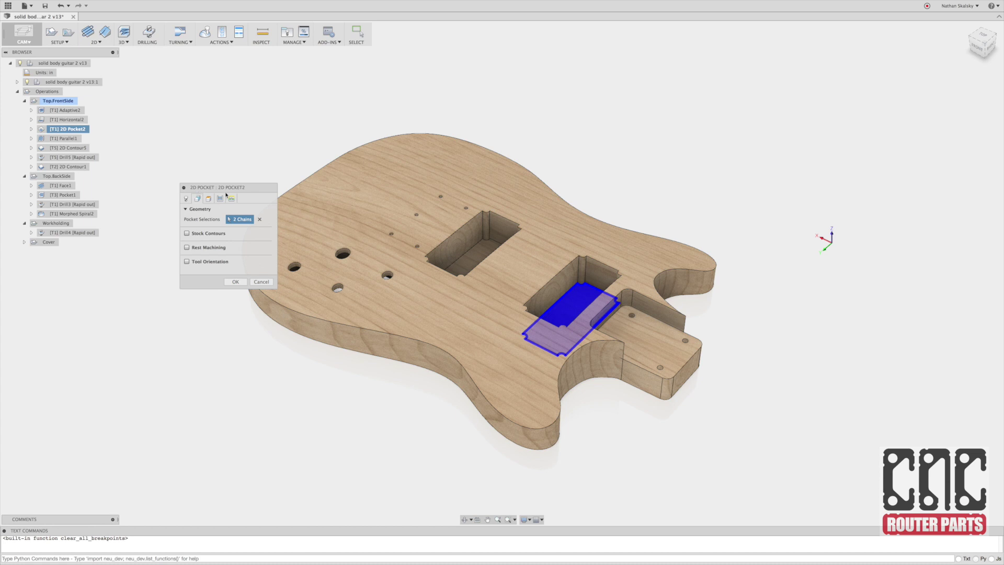
{"action": "left_click", "coordinate": [471, 250]}
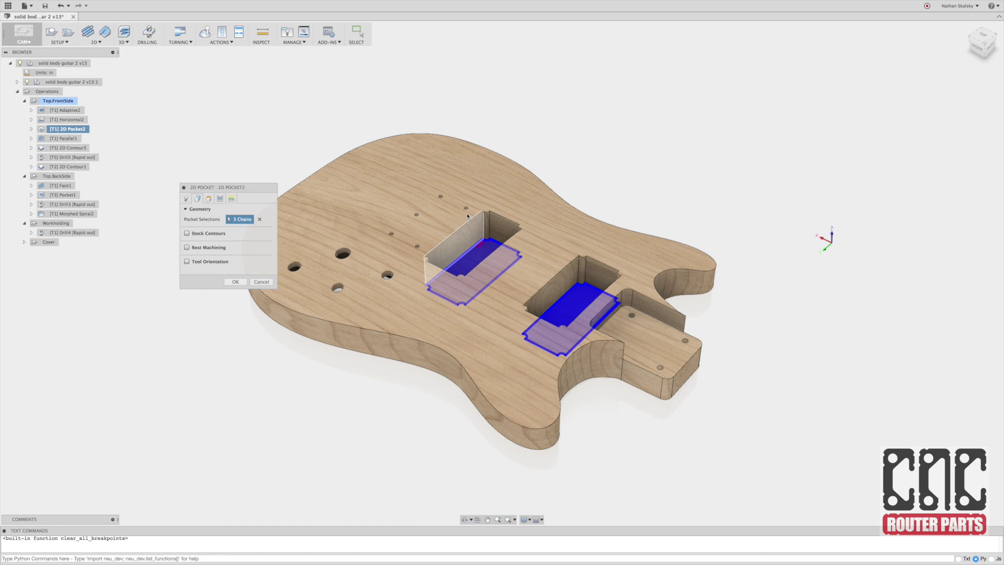
{"action": "scroll", "coordinate": [467, 215], "scroll_direction": "up", "scroll_amount": 5}
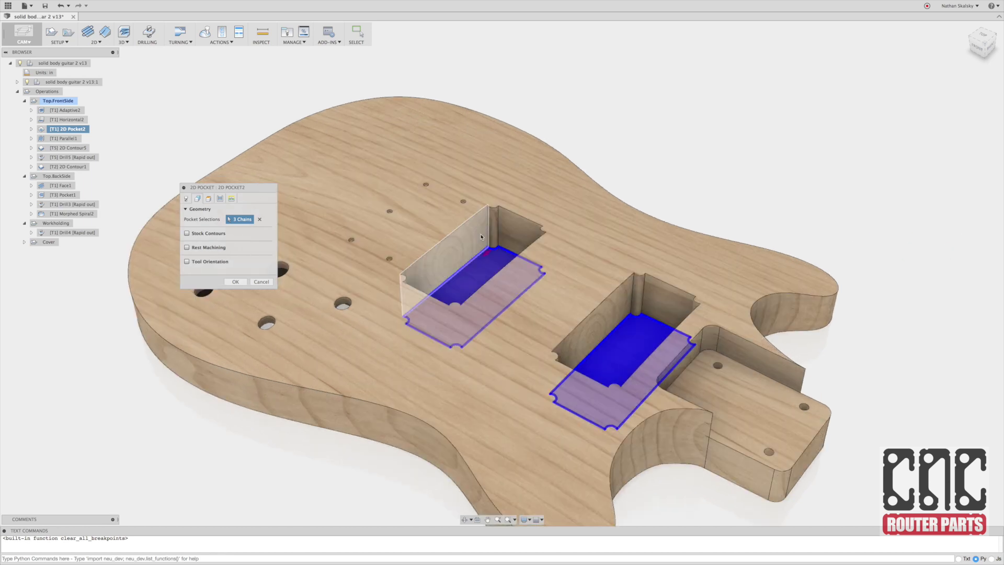
{"action": "left_click", "coordinate": [495, 256]}
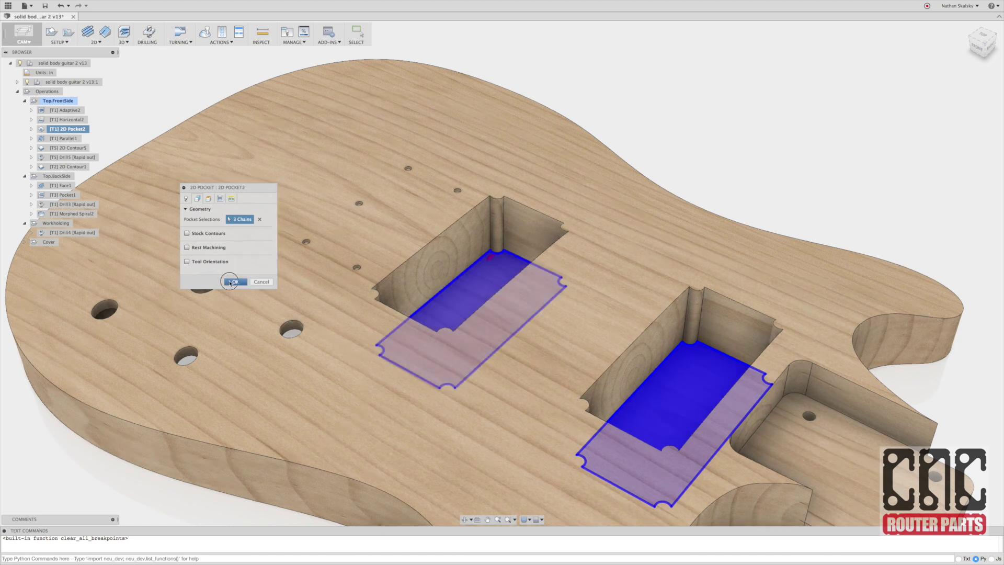
{"action": "left_click", "coordinate": [230, 283]}
{"action": "left_click", "coordinate": [235, 282]}
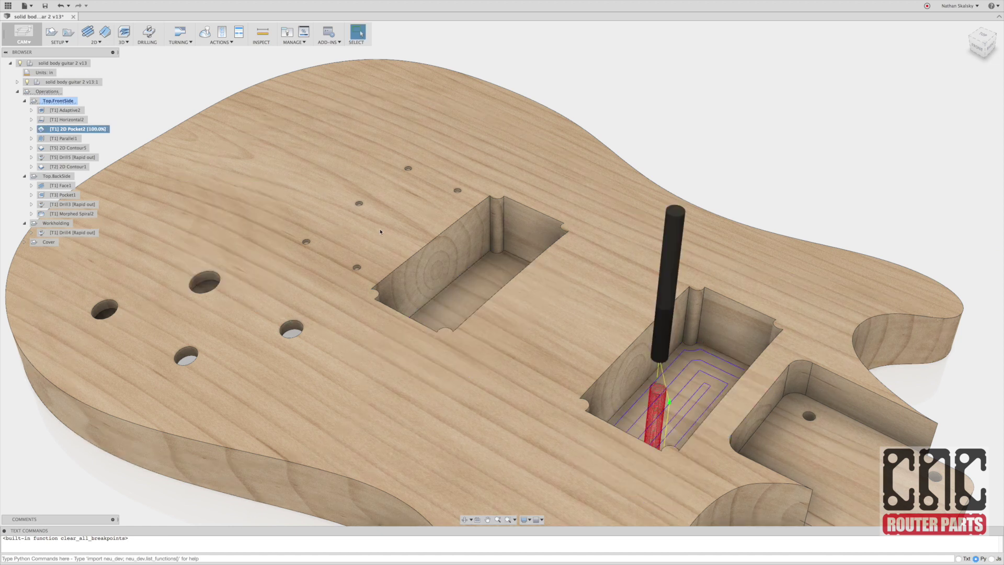
{"action": "scroll", "coordinate": [381, 233], "scroll_direction": "down", "scroll_amount": 5}
{"action": "middle_click_drag", "start_coordinate": [380, 233], "coordinate": [408, 246], "text": "shift"}
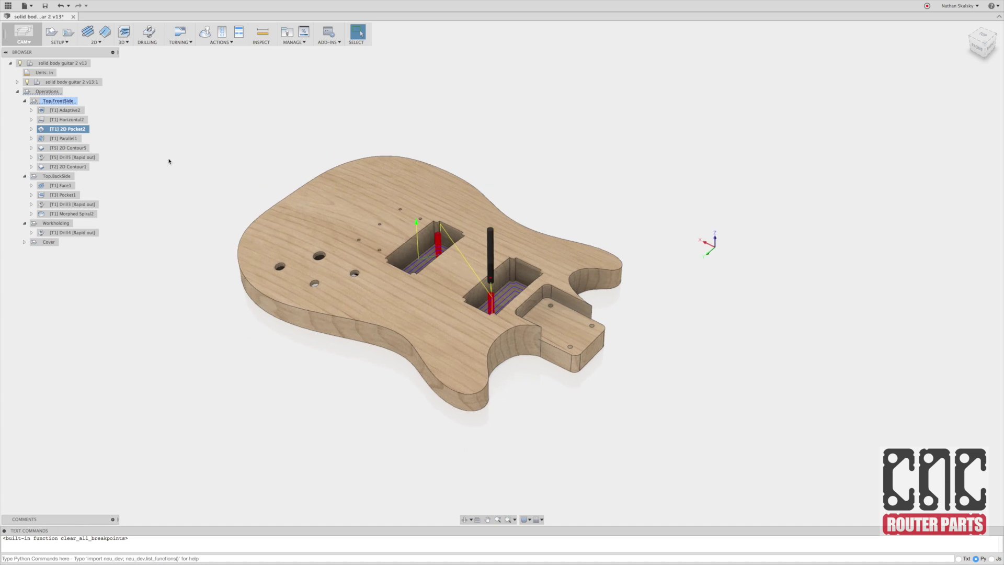
{"action": "right_click", "coordinate": [70, 132]}
{"action": "left_click", "coordinate": [85, 139]}
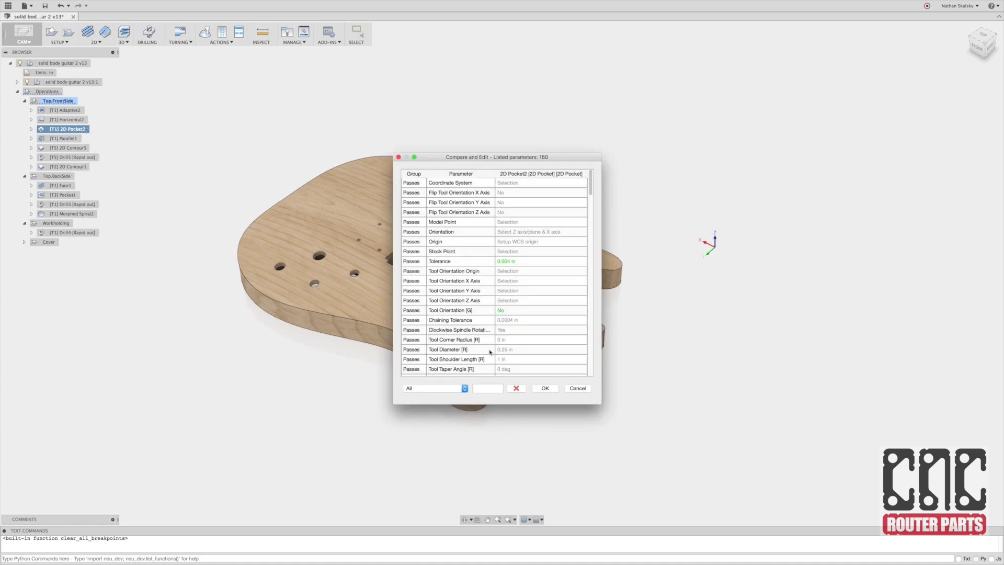
{"action": "left_click", "coordinate": [546, 390]}
Enable multiple depths in 2D Pocket2 with a maximum roughing stepdown of 0.2 in and regenerate the toolpath
{"action": "right_click", "coordinate": [69, 130]}
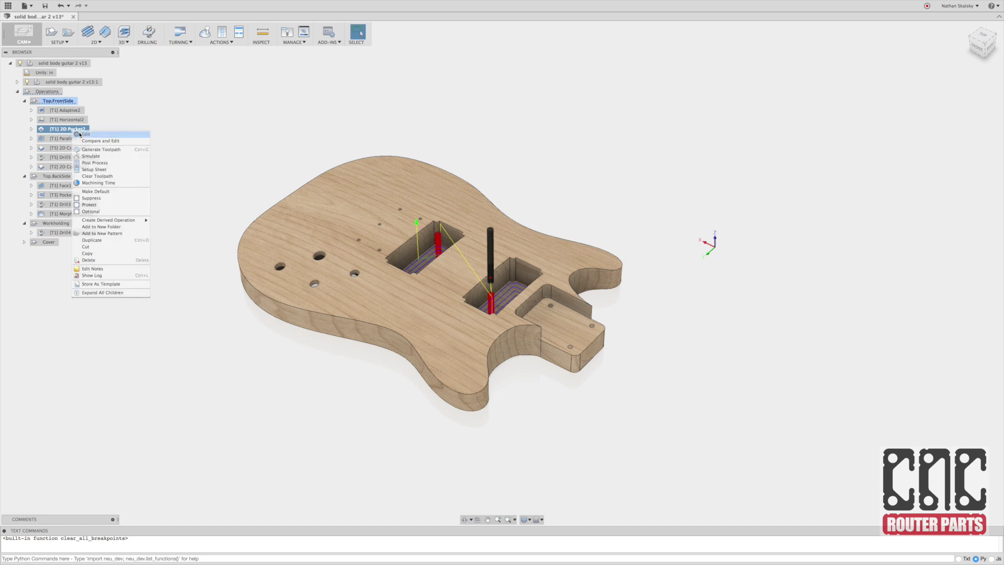
{"action": "left_click", "coordinate": [94, 140]}
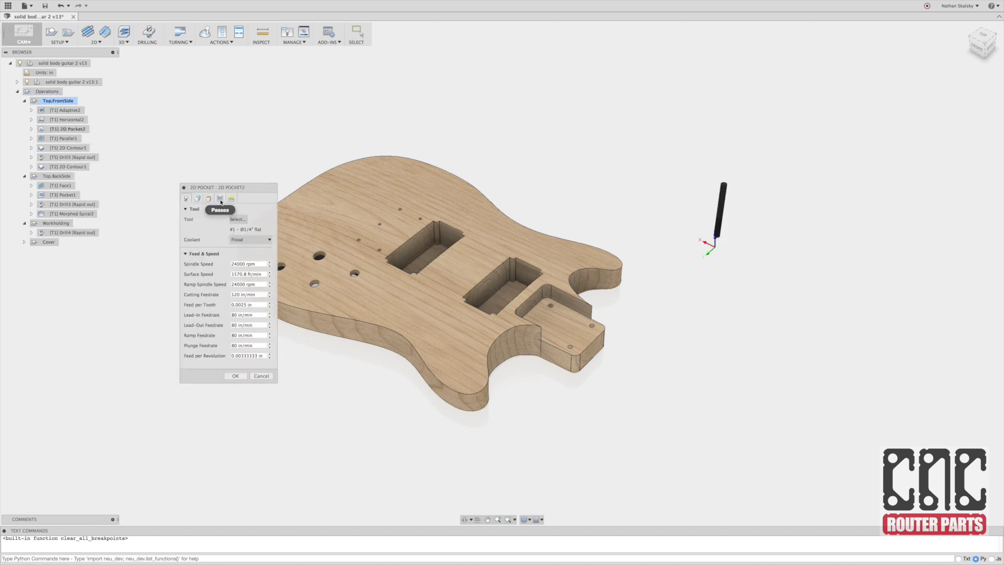
{"action": "left_click", "coordinate": [220, 199]}
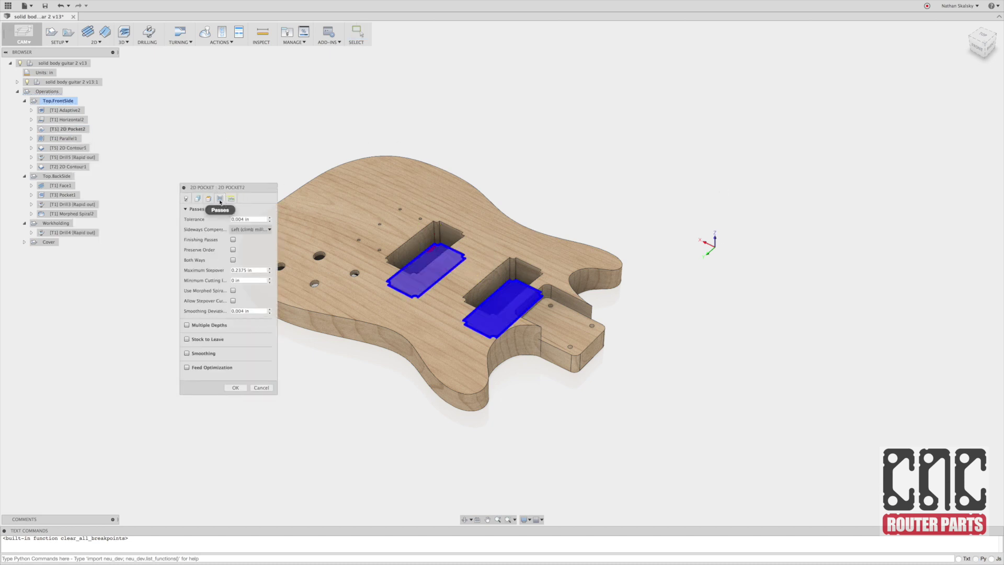
{"action": "left_click", "coordinate": [188, 325]}
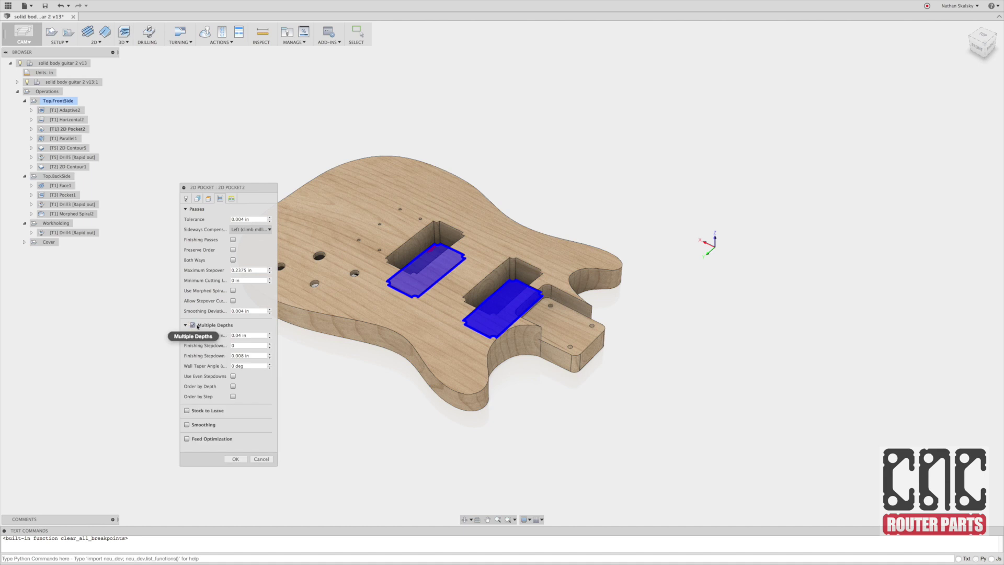
{"action": "left_click", "coordinate": [247, 336]}
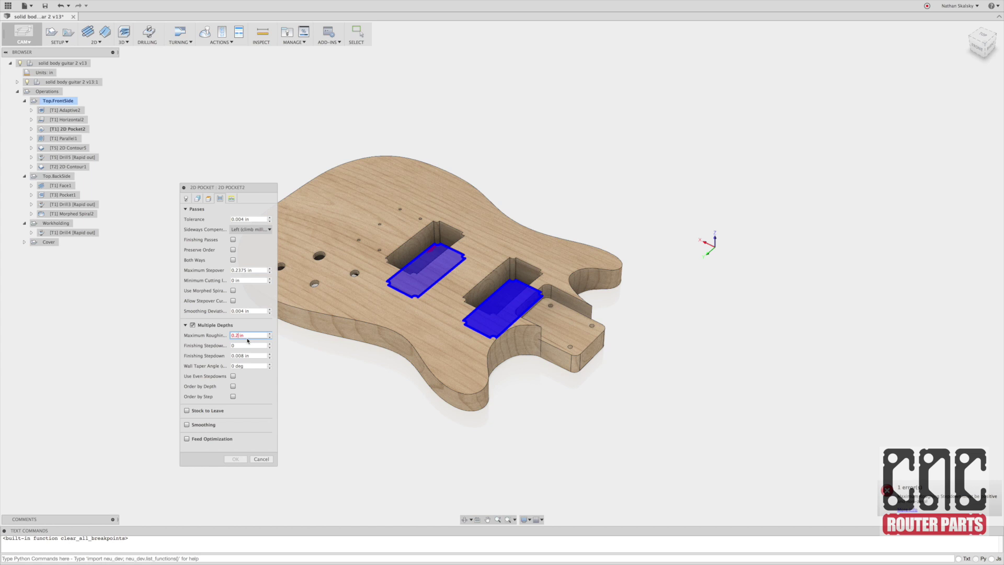
{"action": "key", "text": "Return"}
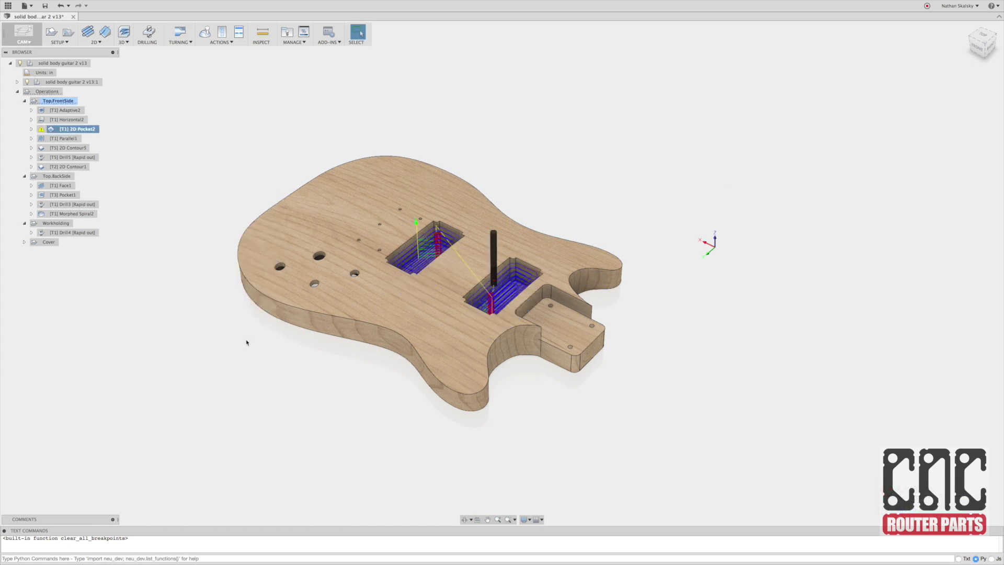
Preview the front-side toolpaths of 2D Contour5 at the control holes, Drill5 at the small holes and 2D Contour1 around the body
{"action": "left_click", "coordinate": [75, 139]}
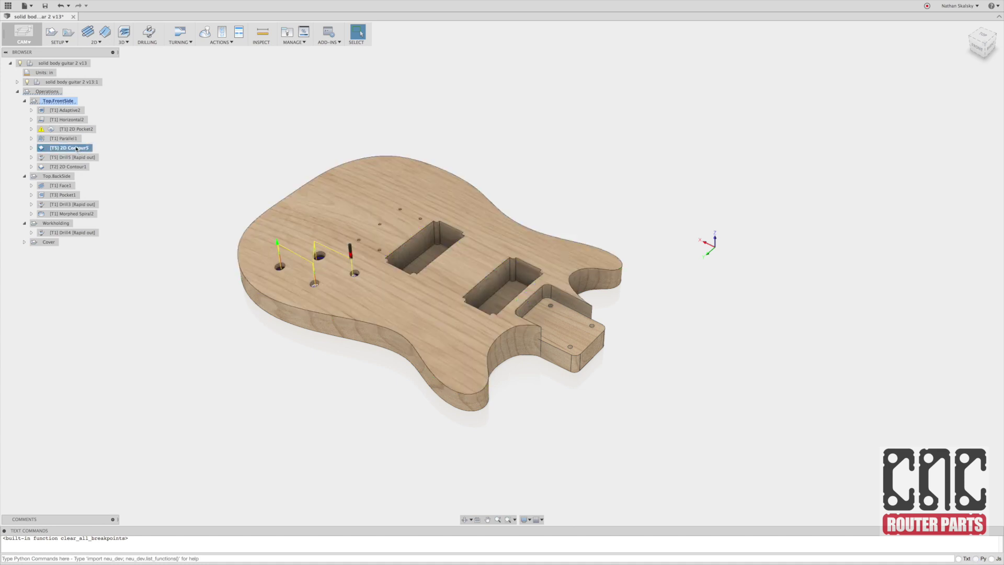
{"action": "middle_click_drag", "start_coordinate": [306, 288], "coordinate": [177, 240], "text": "shift"}
{"action": "scroll", "coordinate": [472, 343], "scroll_direction": "up", "scroll_amount": 5}
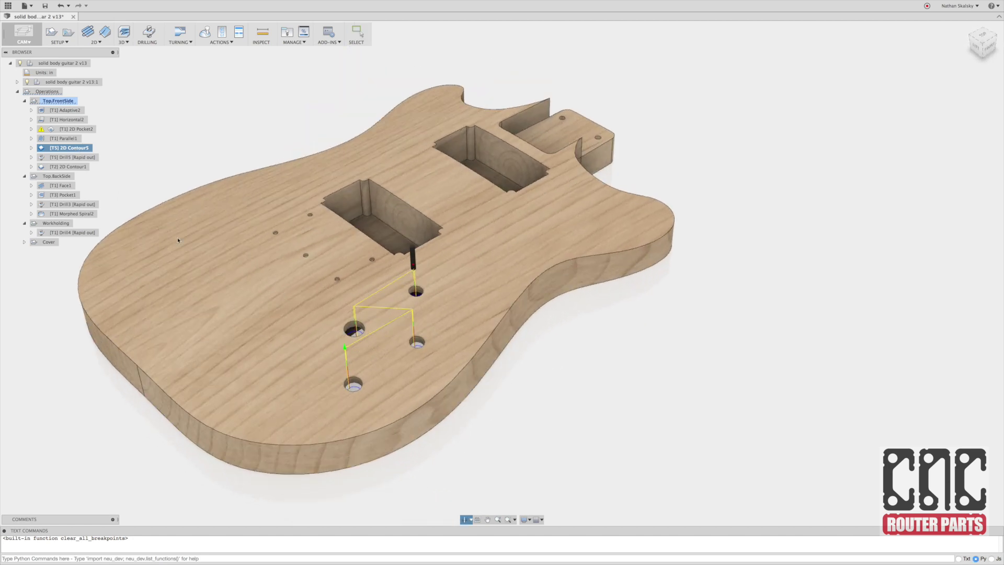
{"action": "left_click", "coordinate": [68, 158]}
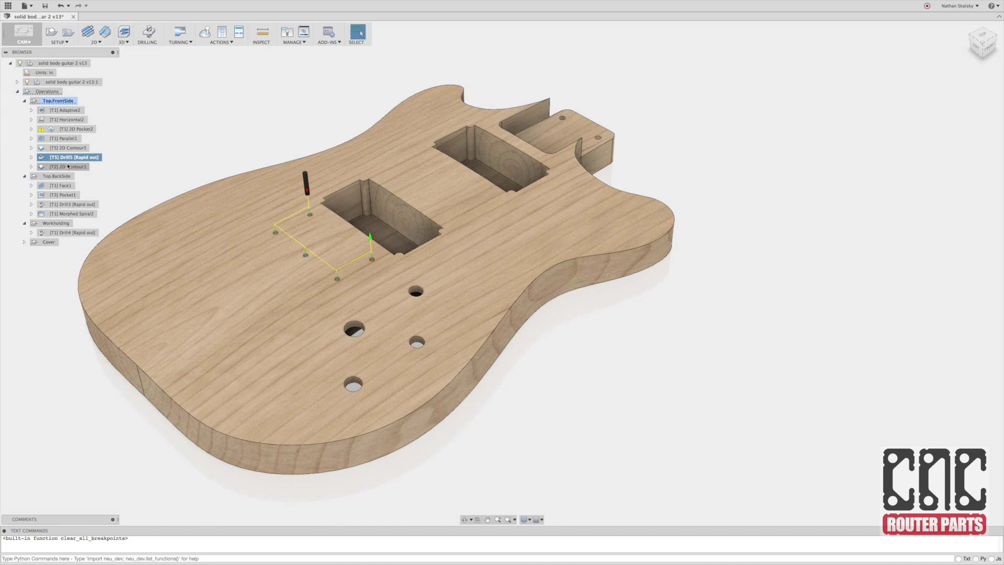
{"action": "left_click", "coordinate": [68, 167]}
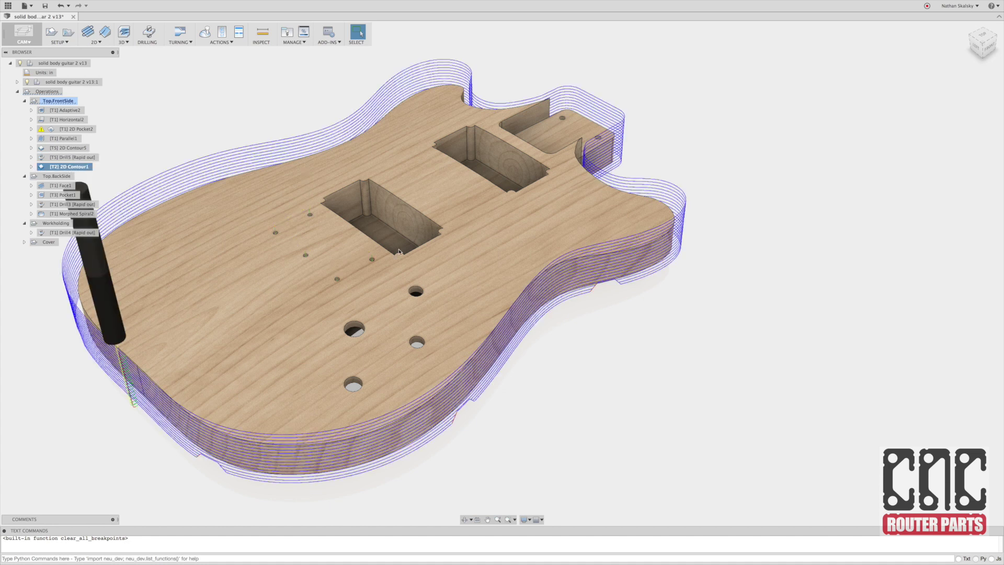
{"action": "mouse_move", "coordinate": [399, 252]}
{"action": "middle_mouse_down", "text": "shift"}
{"action": "mouse_move", "coordinate": [454, 246]}
{"action": "mouse_move", "coordinate": [345, 259]}
{"action": "mouse_move", "coordinate": [437, 243]}
{"action": "mouse_move", "coordinate": [410, 244]}
{"action": "middle_mouse_up", "text": "shift"}
{"action": "key", "text": "Escape"}
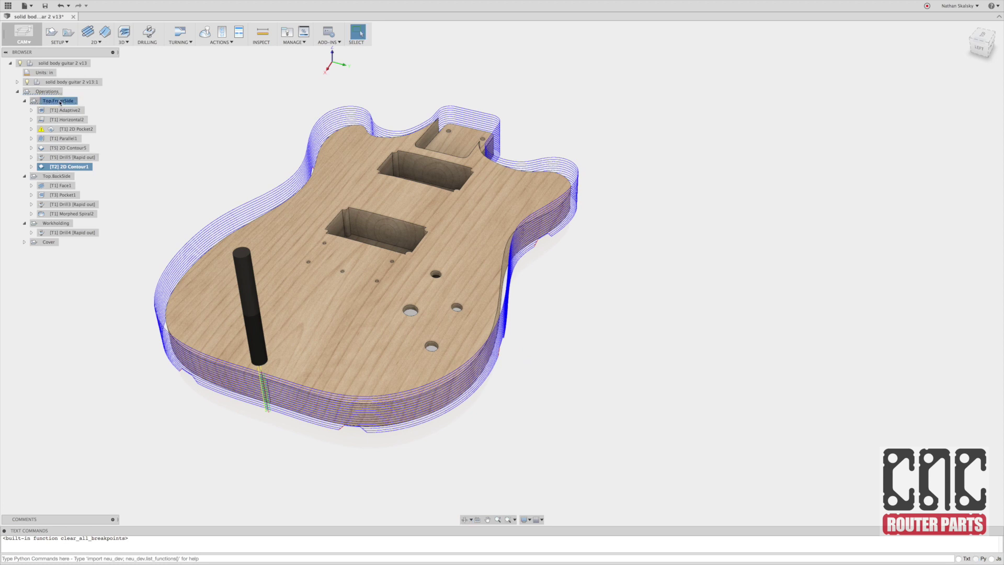
Check the machining time of the whole Top.FrontSide setup
{"action": "left_click", "coordinate": [57, 101]}
{"action": "right_click", "coordinate": [69, 102]}
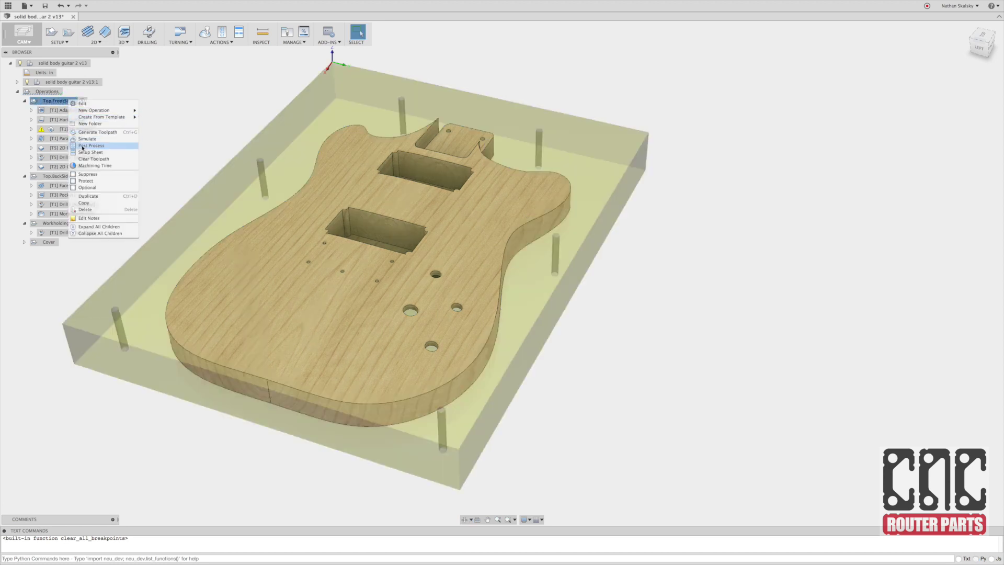
{"action": "left_click", "coordinate": [87, 166]}
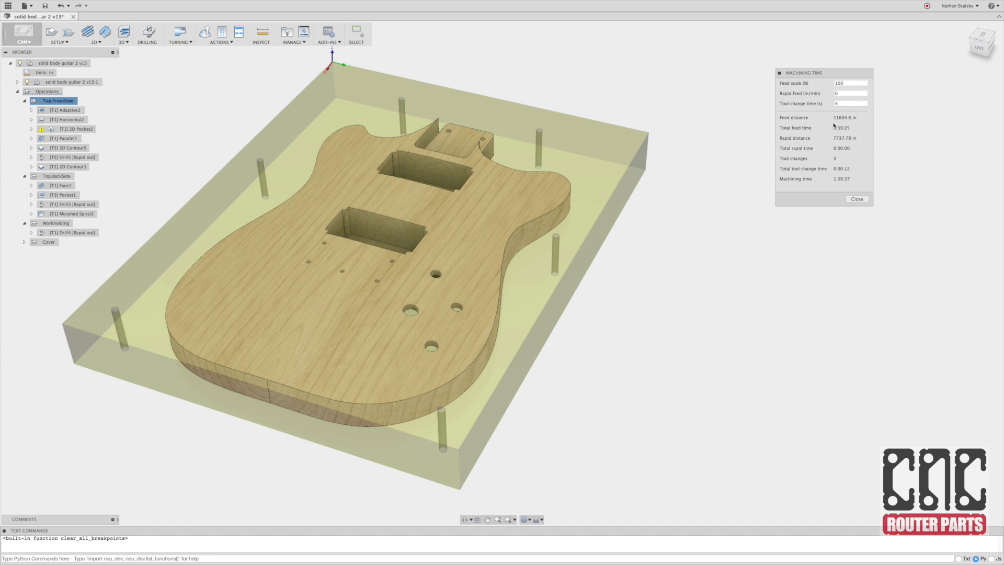
{"action": "left_click", "coordinate": [857, 199]}
Simulate the front-side operations with the stock displayed and inspect the material removal from several angles
{"action": "left_click", "coordinate": [205, 31]}
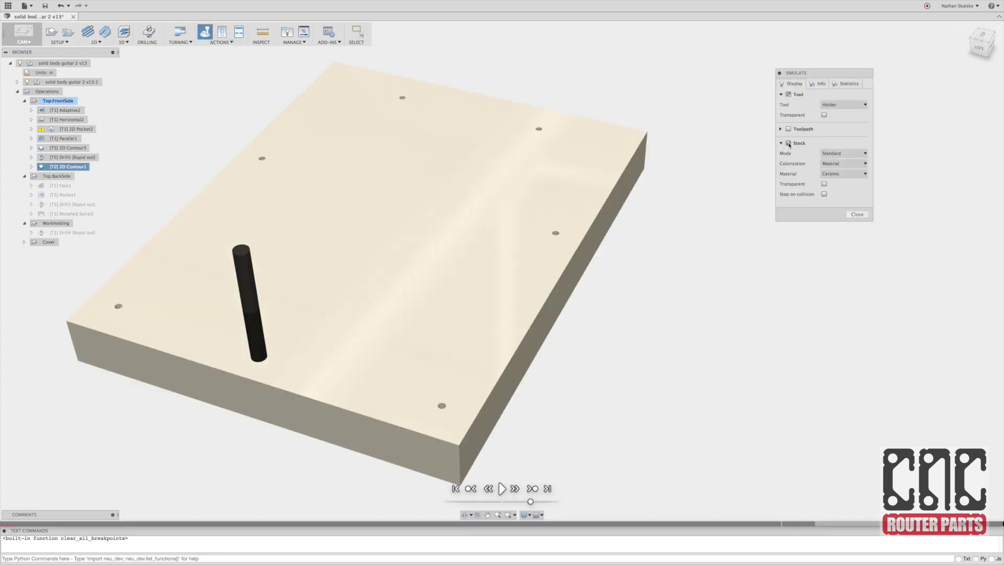
{"action": "left_click", "coordinate": [501, 489]}
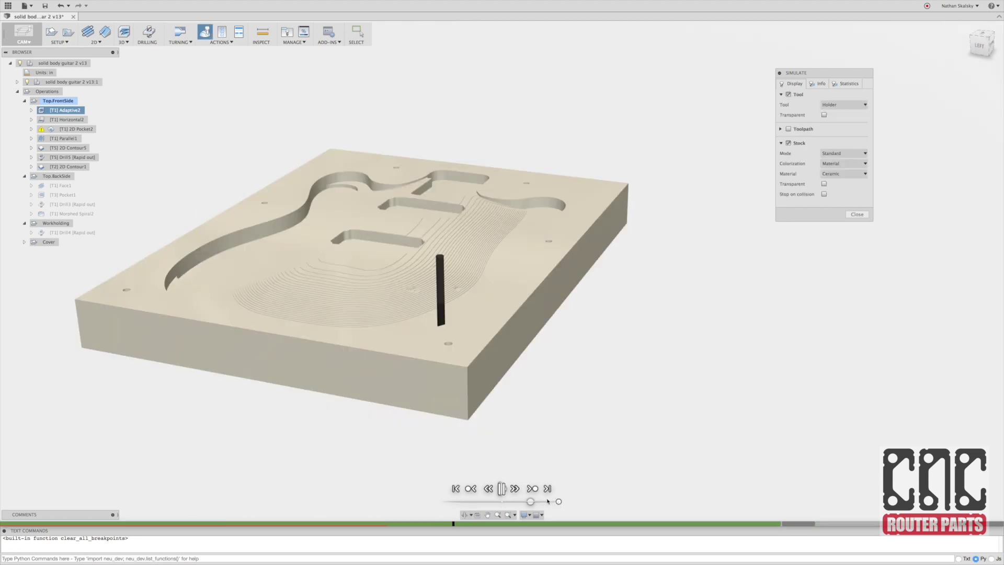
{"action": "middle_click_drag", "start_coordinate": [543, 492], "coordinate": [507, 418], "text": "shift"}
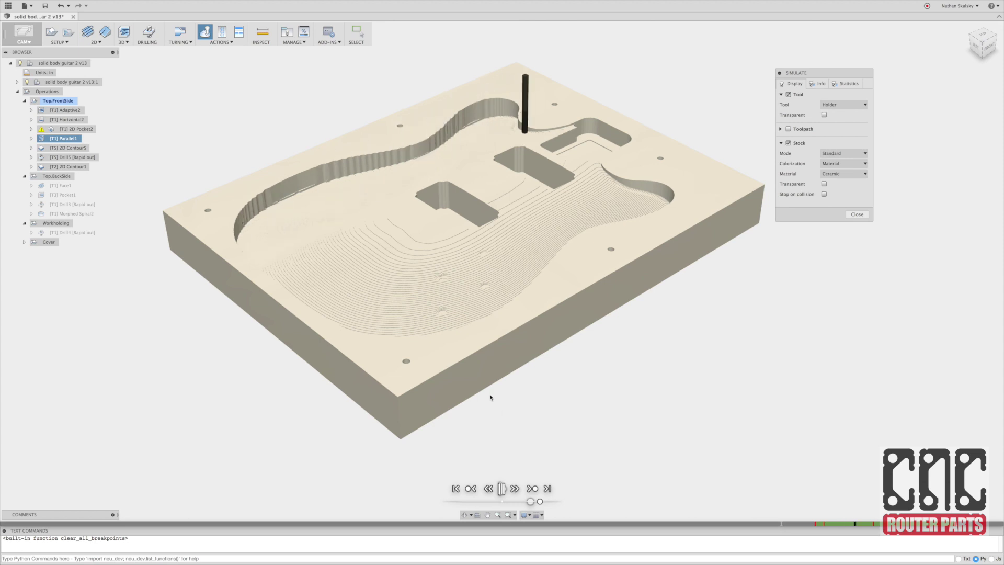
{"action": "middle_click_drag", "start_coordinate": [491, 397], "coordinate": [548, 347], "text": "shift"}
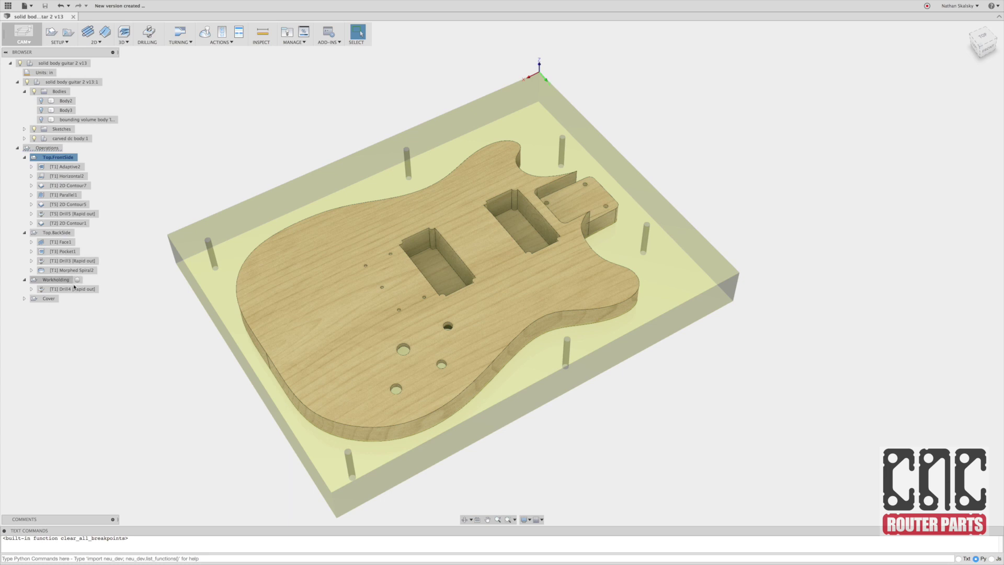
Preview the workholding Drill4 toolpath with the bounding volume body shown around the guitar
{"action": "left_click", "coordinate": [74, 288]}
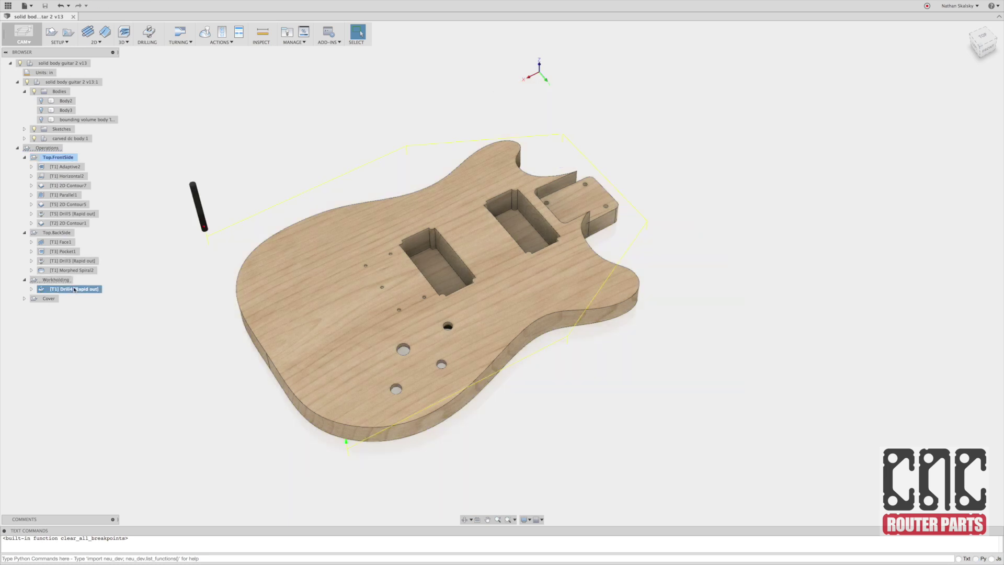
{"action": "left_click", "coordinate": [28, 82]}
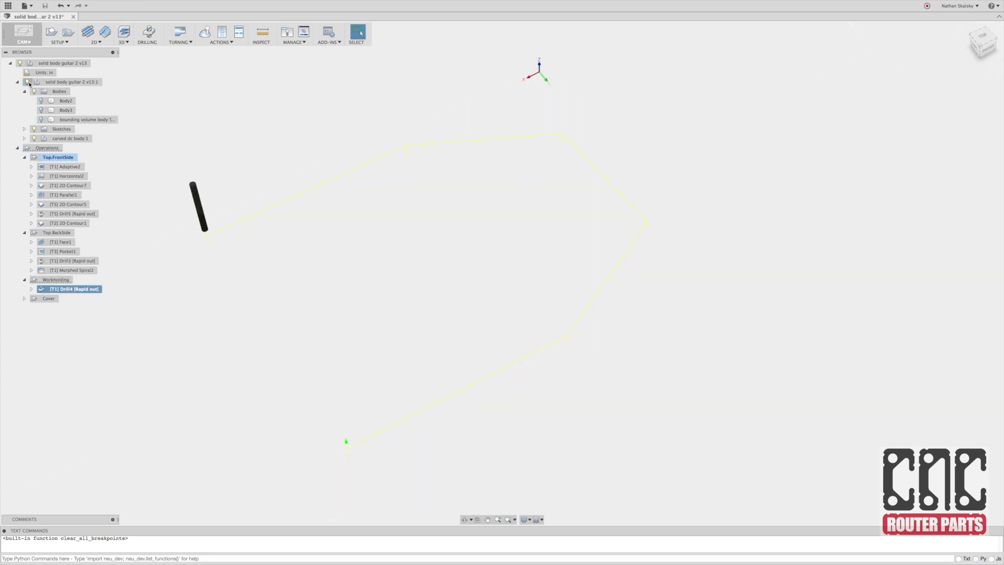
{"action": "left_click", "coordinate": [28, 82]}
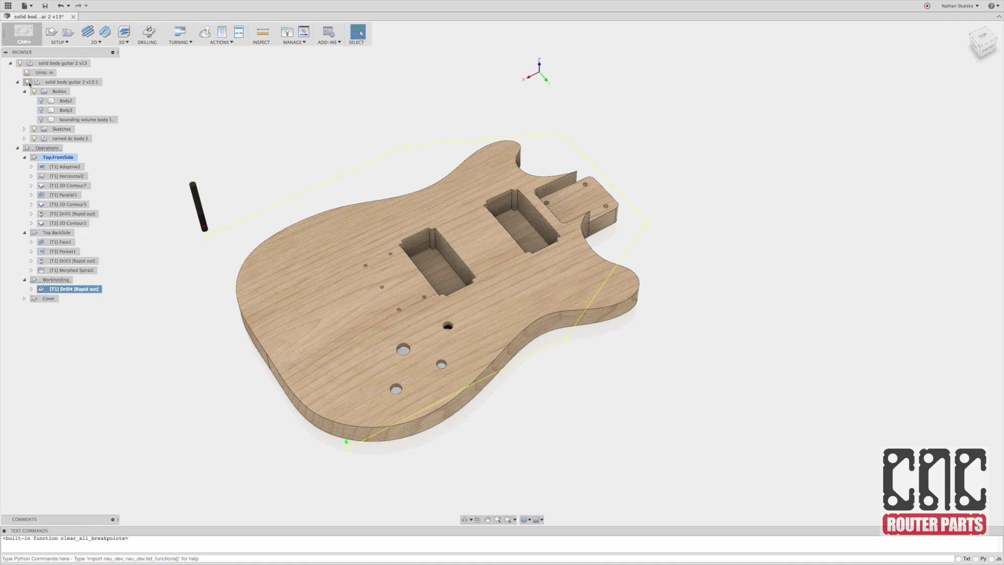
{"action": "left_click", "coordinate": [41, 119]}
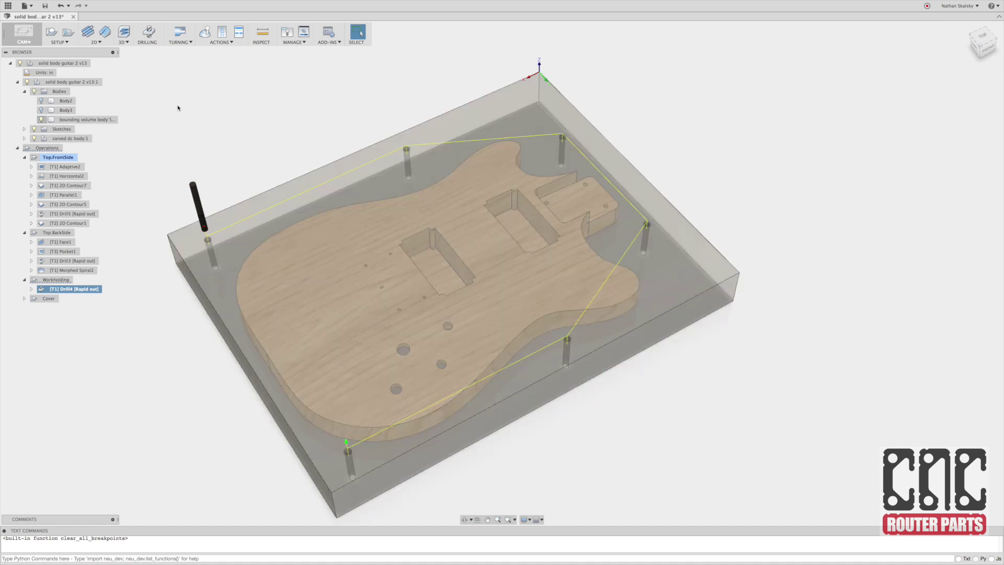
Simulate the Drill4 workholding operation and close the simulation
{"action": "left_click", "coordinate": [205, 33]}
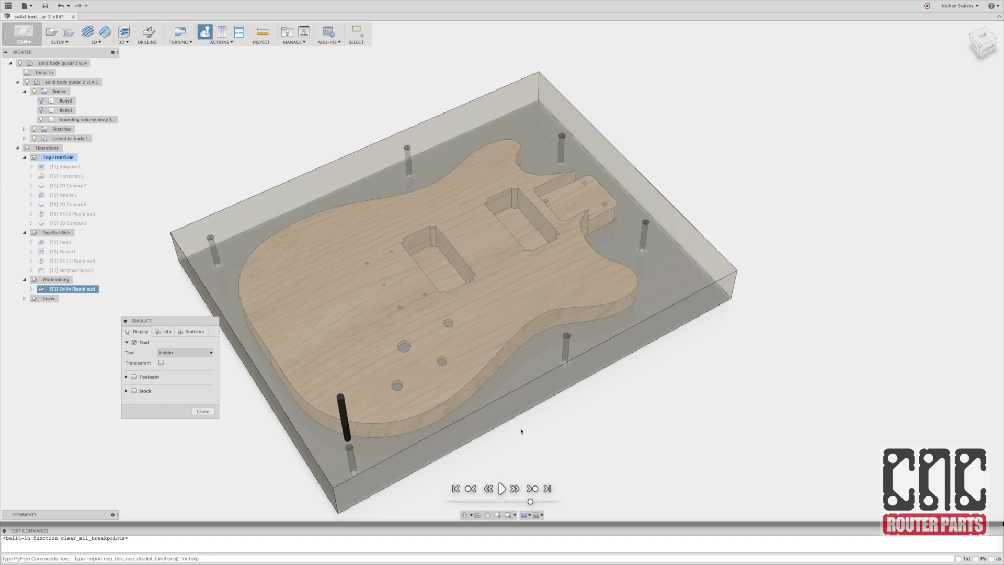
{"action": "left_click", "coordinate": [503, 488]}
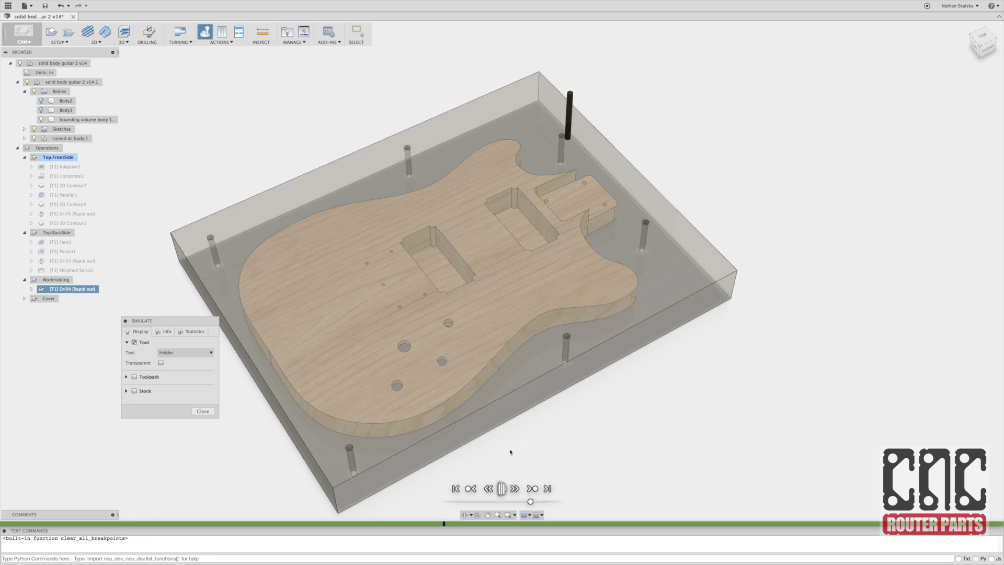
{"action": "left_click", "coordinate": [203, 411]}
Set the spindle speed of Drill4 to 20000 rpm, regenerate it and hide the bounding volume body
{"action": "right_click", "coordinate": [89, 291]}
{"action": "left_click", "coordinate": [102, 297]}
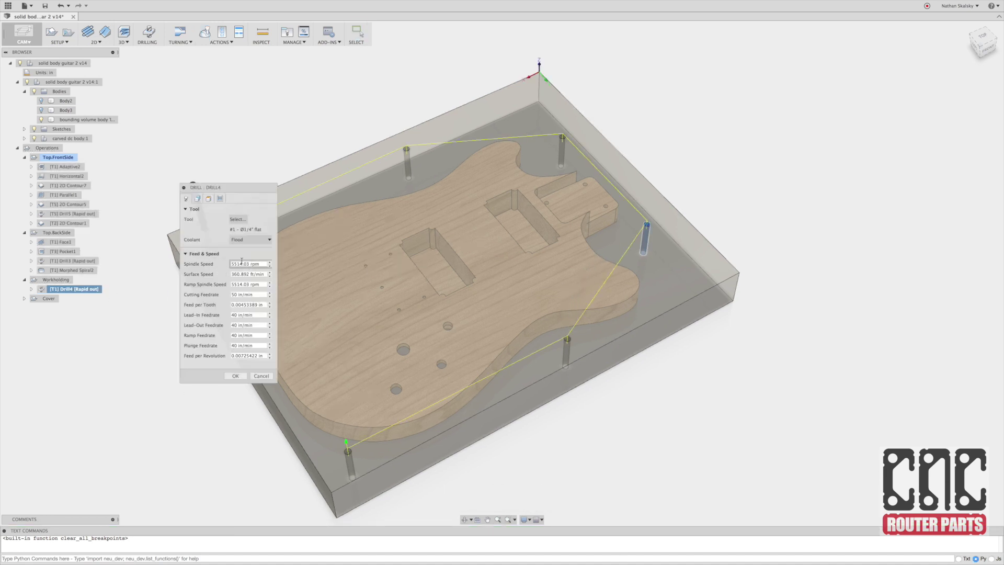
{"action": "type", "text": "20000"}
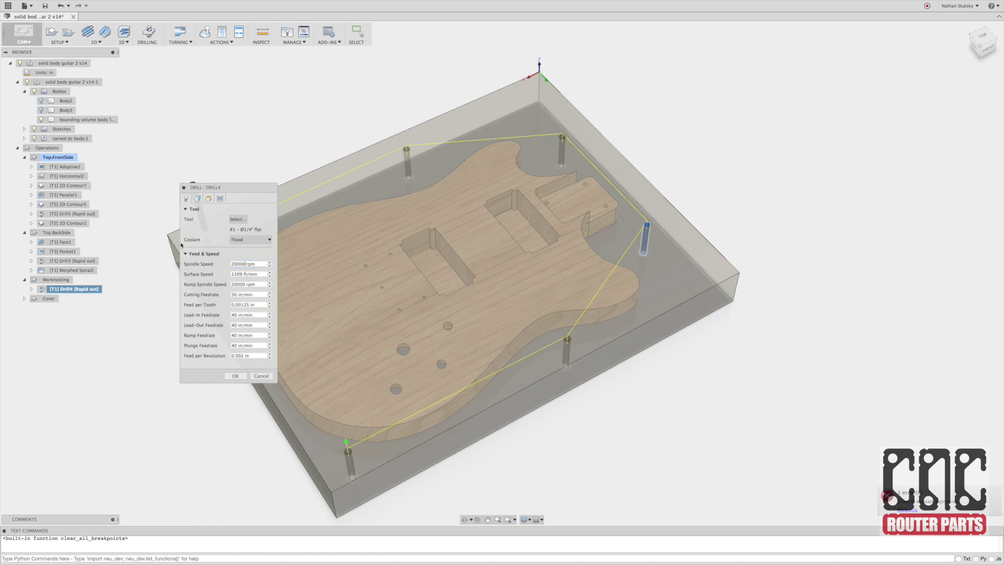
{"action": "key", "text": "Tab"}
{"action": "key", "text": "Tab"}
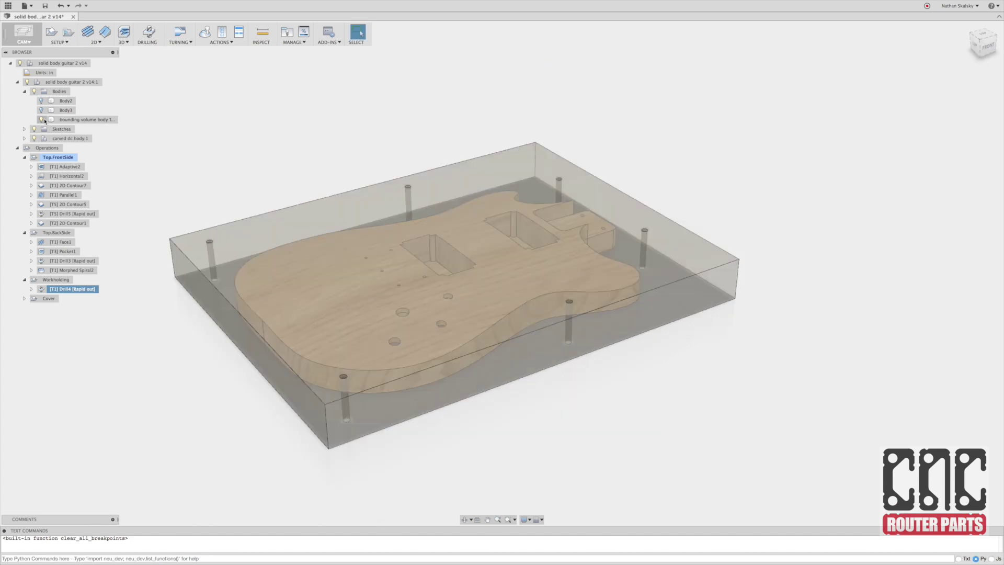
{"action": "left_click", "coordinate": [44, 120]}
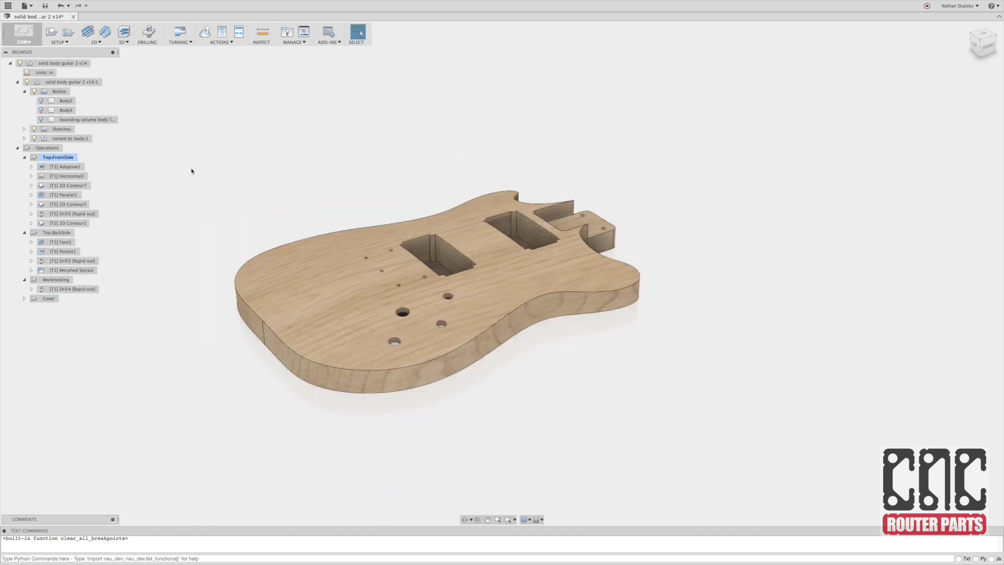
Start post processing the Workholding setup with the cncrouterparts.cps - CNC Router Parts (Mach3Mill) generic post processor
{"action": "left_click", "coordinate": [58, 281]}
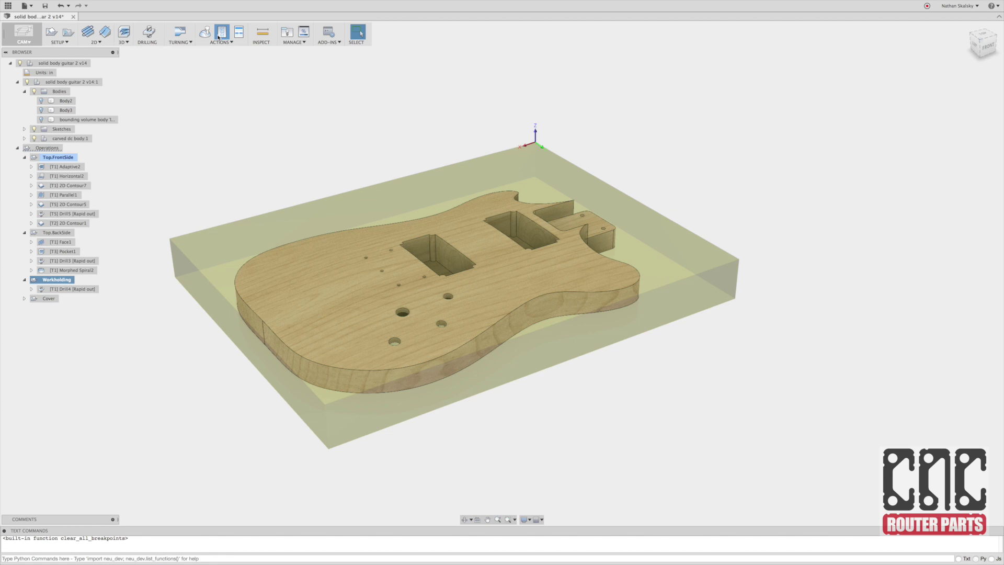
{"action": "left_click", "coordinate": [218, 37]}
{"action": "left_click_drag", "start_coordinate": [974, 100], "coordinate": [469, 181]}
{"action": "left_click", "coordinate": [476, 212]}
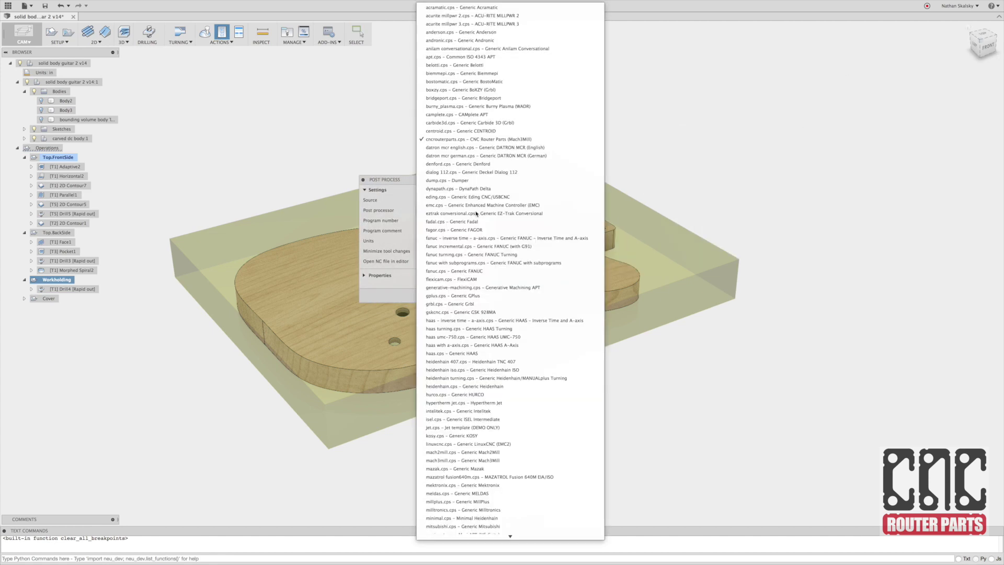
{"action": "left_click", "coordinate": [475, 140]}
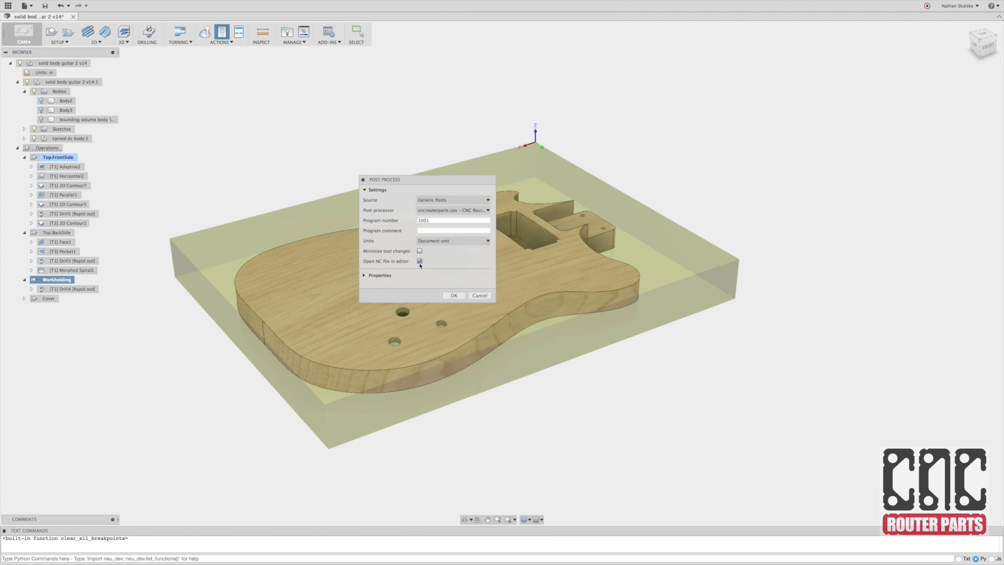
Post the workholding program and save it as SolidGuitar.Workholding.dot25.tap in the SolidGuitarBody folder
{"action": "left_click", "coordinate": [449, 296]}
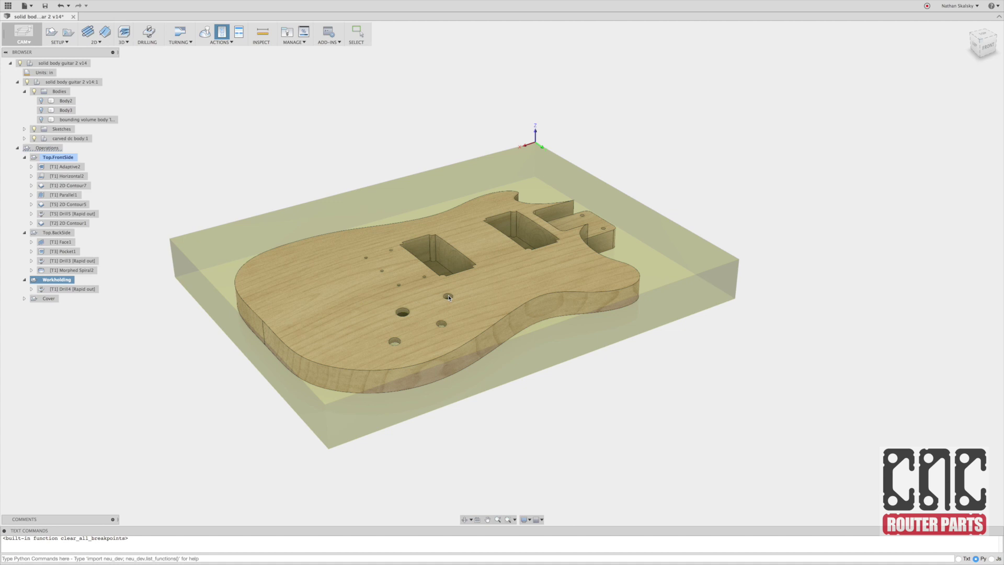
{"action": "left_click", "coordinate": [464, 82]}
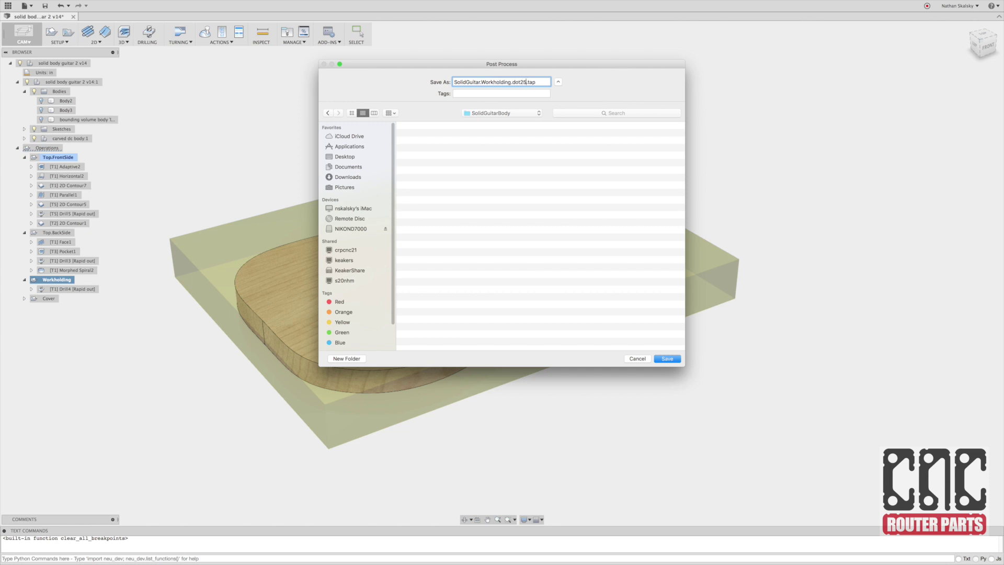
{"action": "key", "text": "Return"}
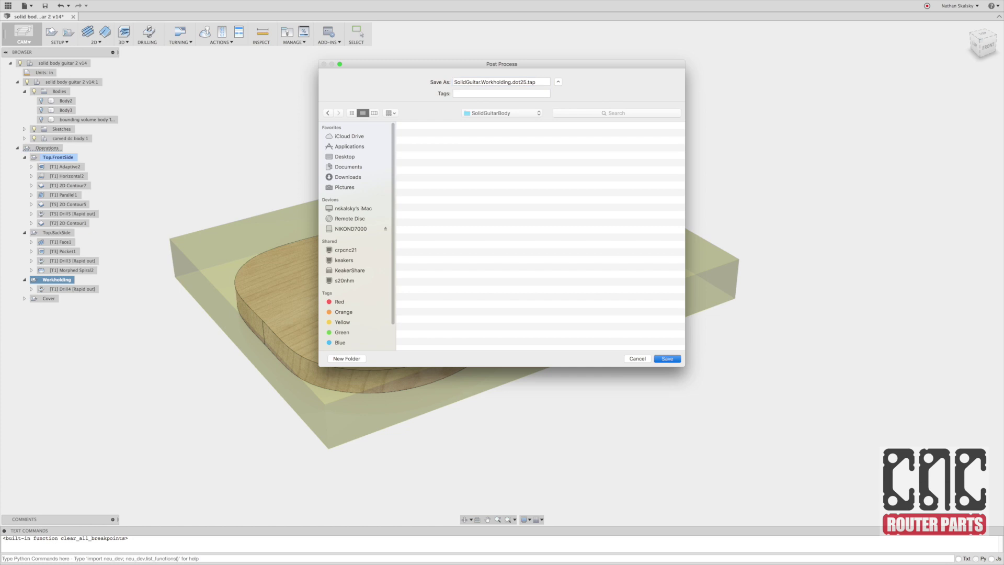
Post process the Top.BackSide setup with the same post settings and save the program as SolidGuitar.Backside.all.tap
{"action": "left_click", "coordinate": [58, 232]}
{"action": "left_click", "coordinate": [221, 33]}
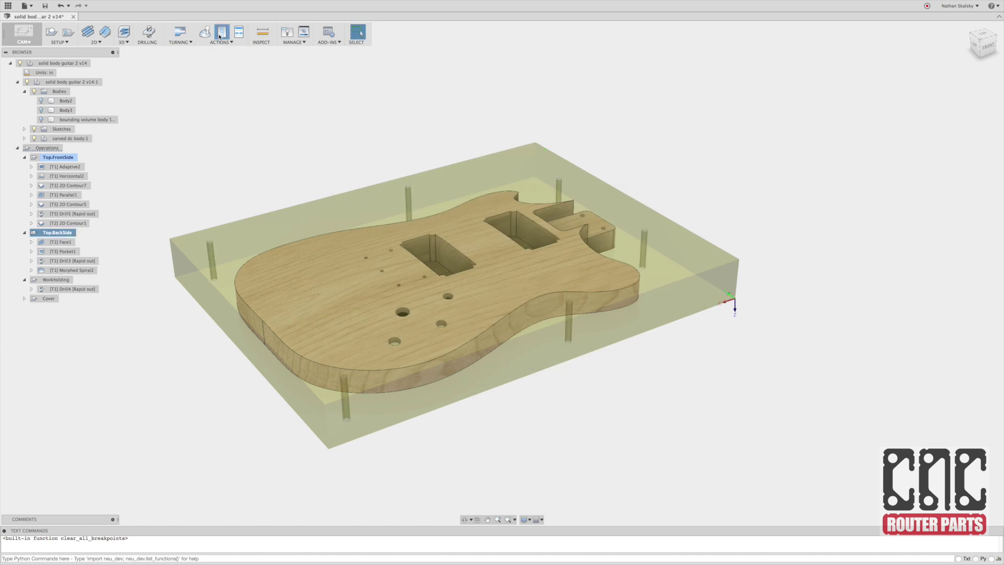
{"action": "key", "text": "Return"}
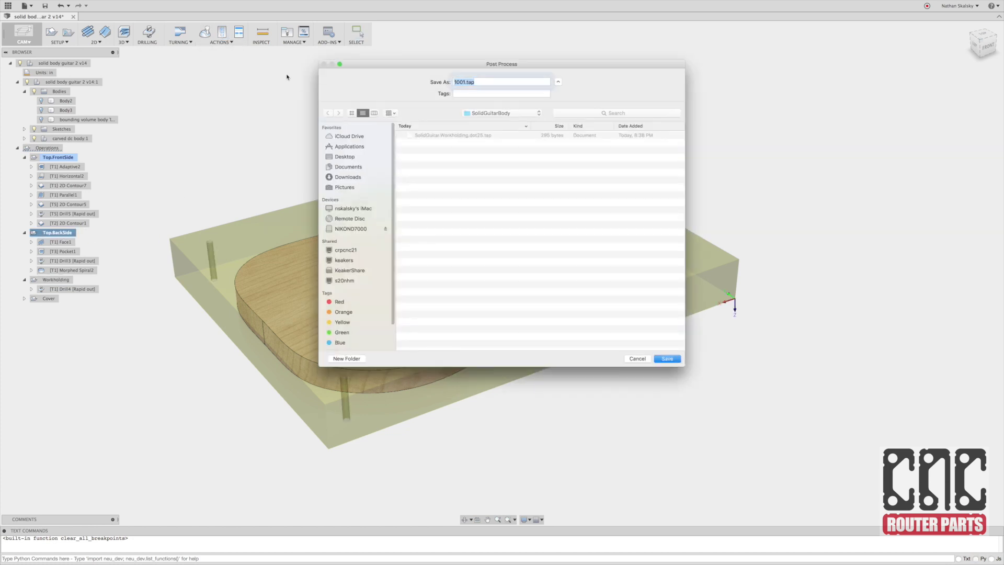
{"action": "left_click", "coordinate": [447, 136]}
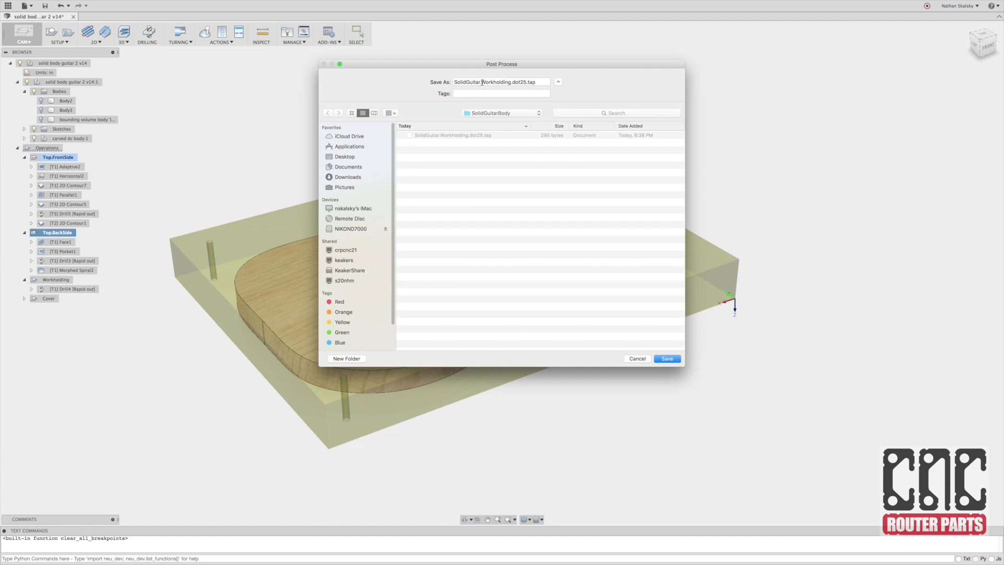
{"action": "left_click", "coordinate": [483, 82]}
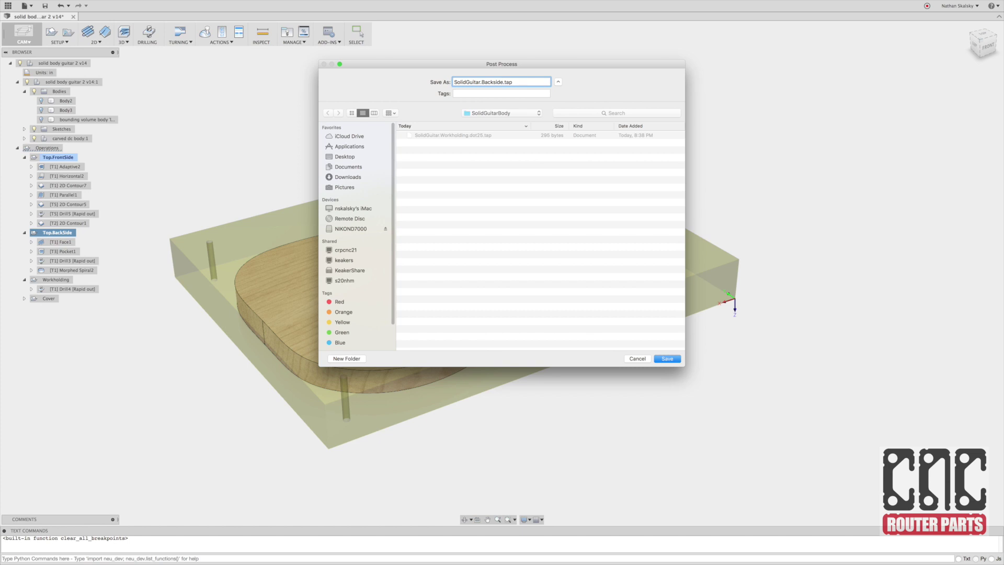
{"action": "key", "text": "Return"}
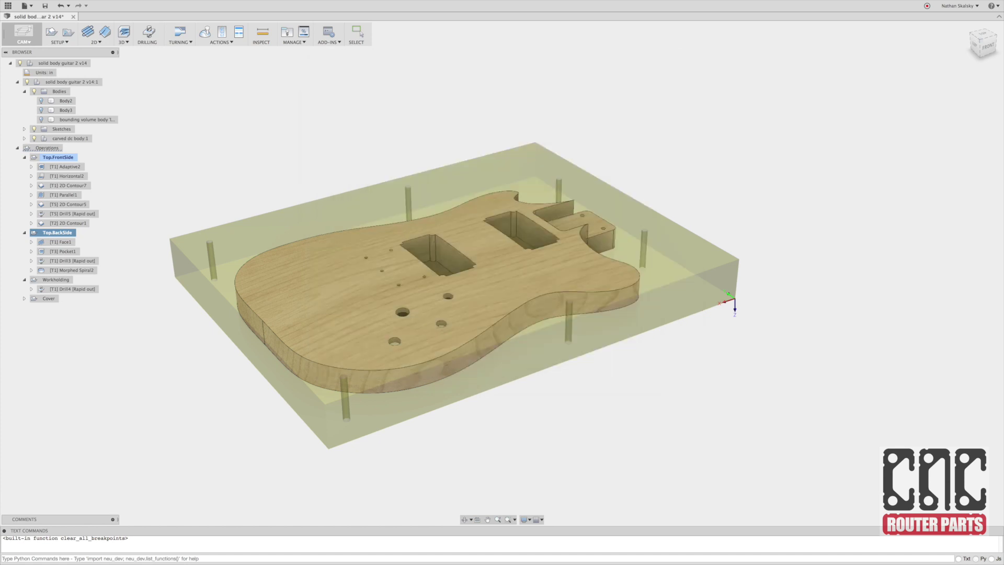
Post process the Top.FrontSide setup, reusing the SolidGuitar.Backside.all.tap file name and replacing its side designation
{"action": "left_click", "coordinate": [69, 158]}
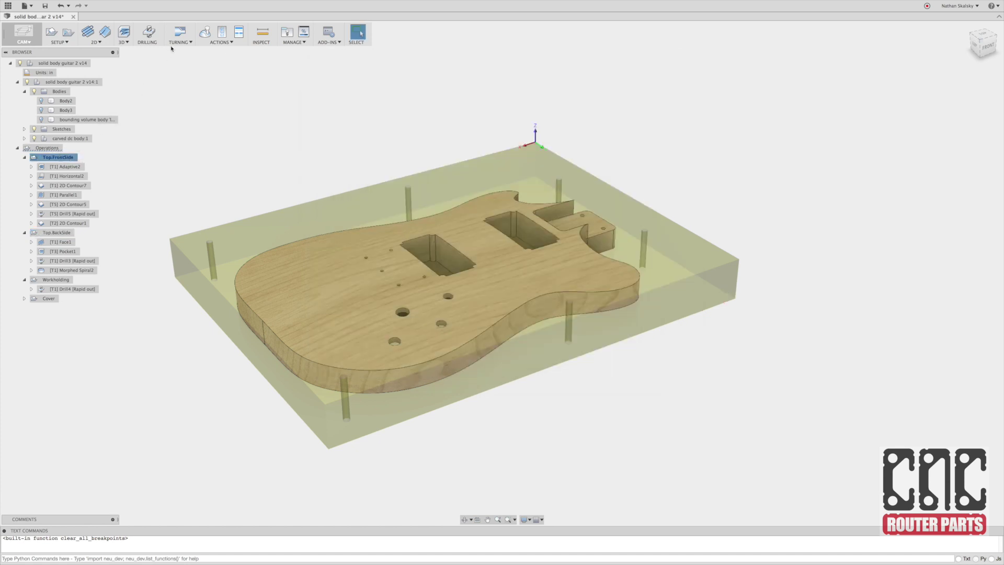
{"action": "left_click", "coordinate": [220, 33]}
{"action": "key", "text": "Return"}
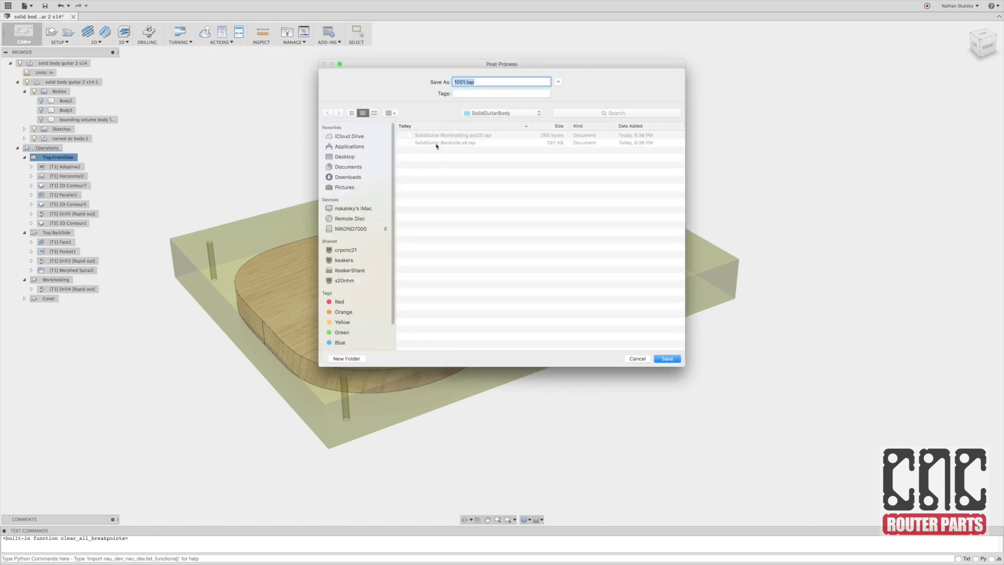
{"action": "left_click", "coordinate": [437, 143]}
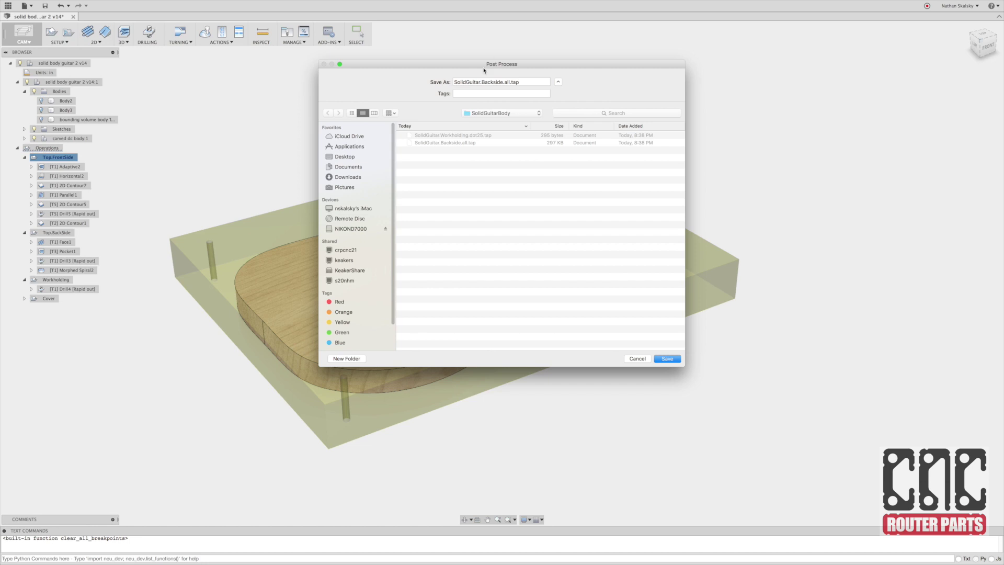
{"action": "left_click", "coordinate": [492, 82]}
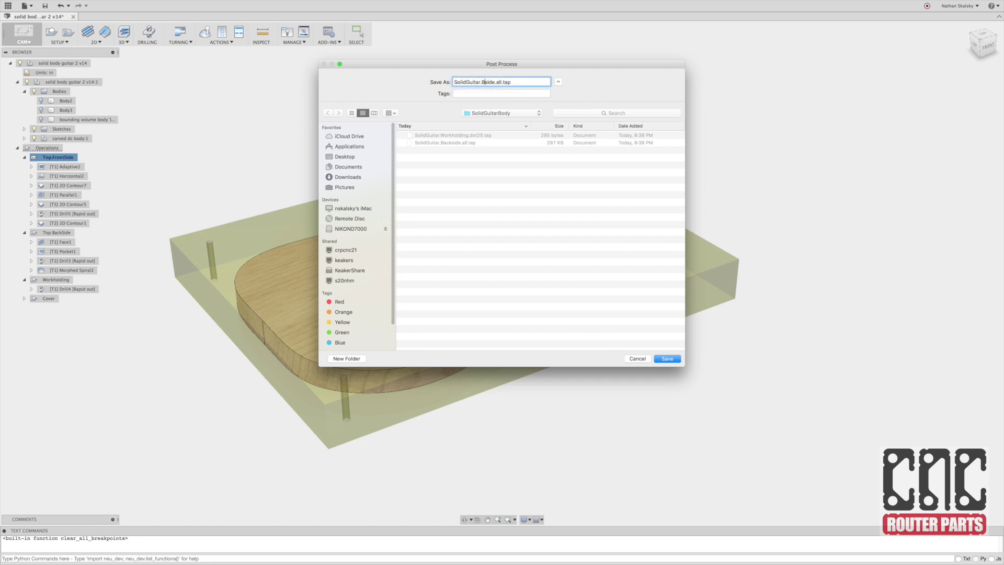